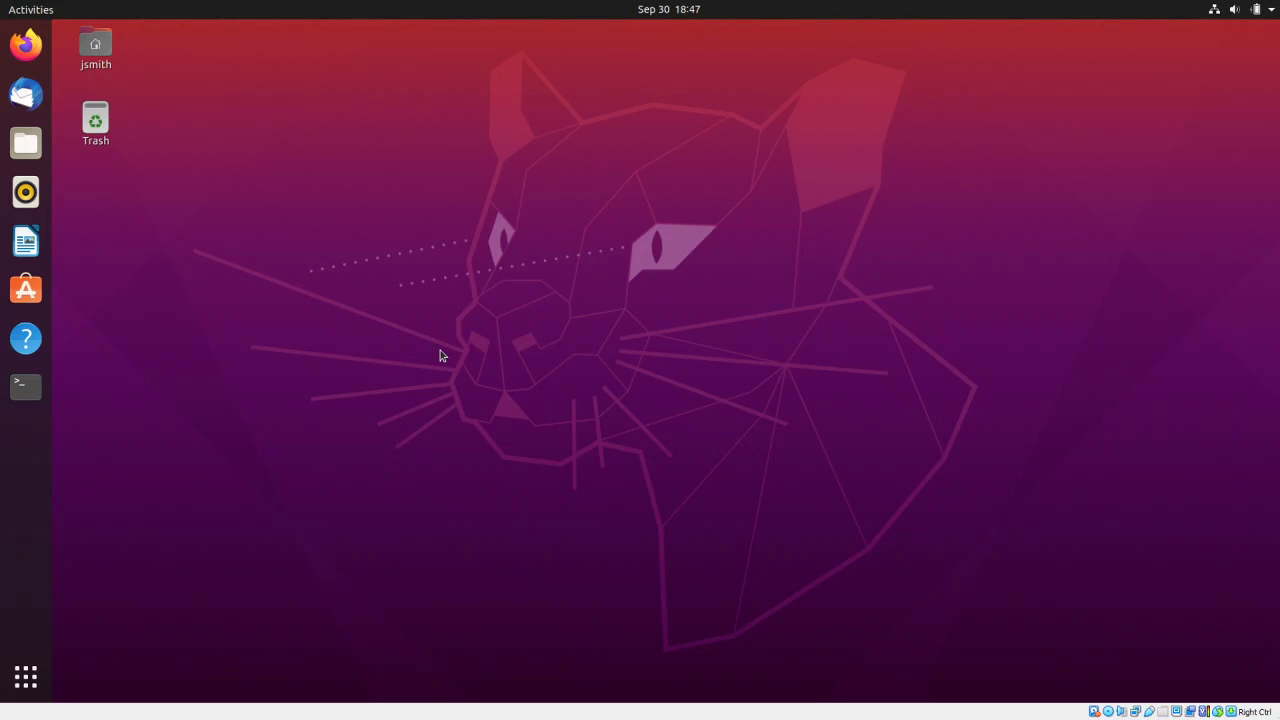
- Open Terminal from the dock, maximize it, and enlarge the text
left_click(26, 386)
left_click(623, 148)
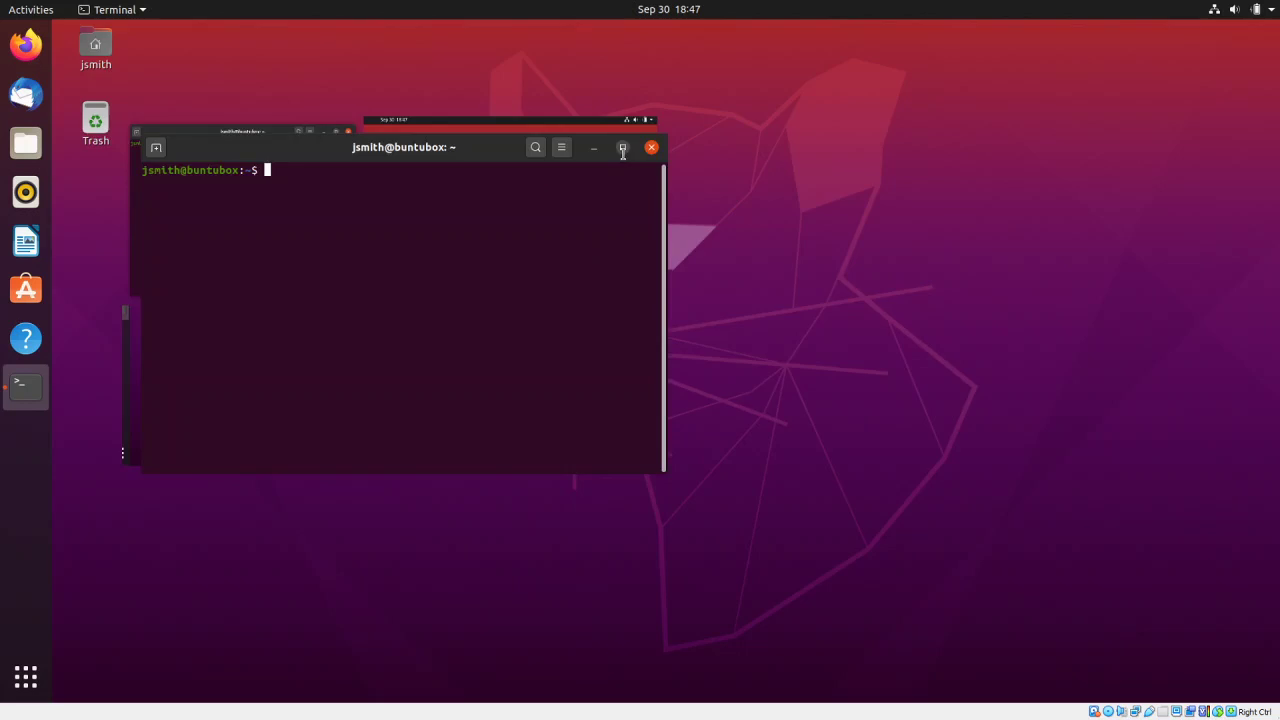
key("ctrl+plus")
key("ctrl+plus")
key("ctrl+plus")
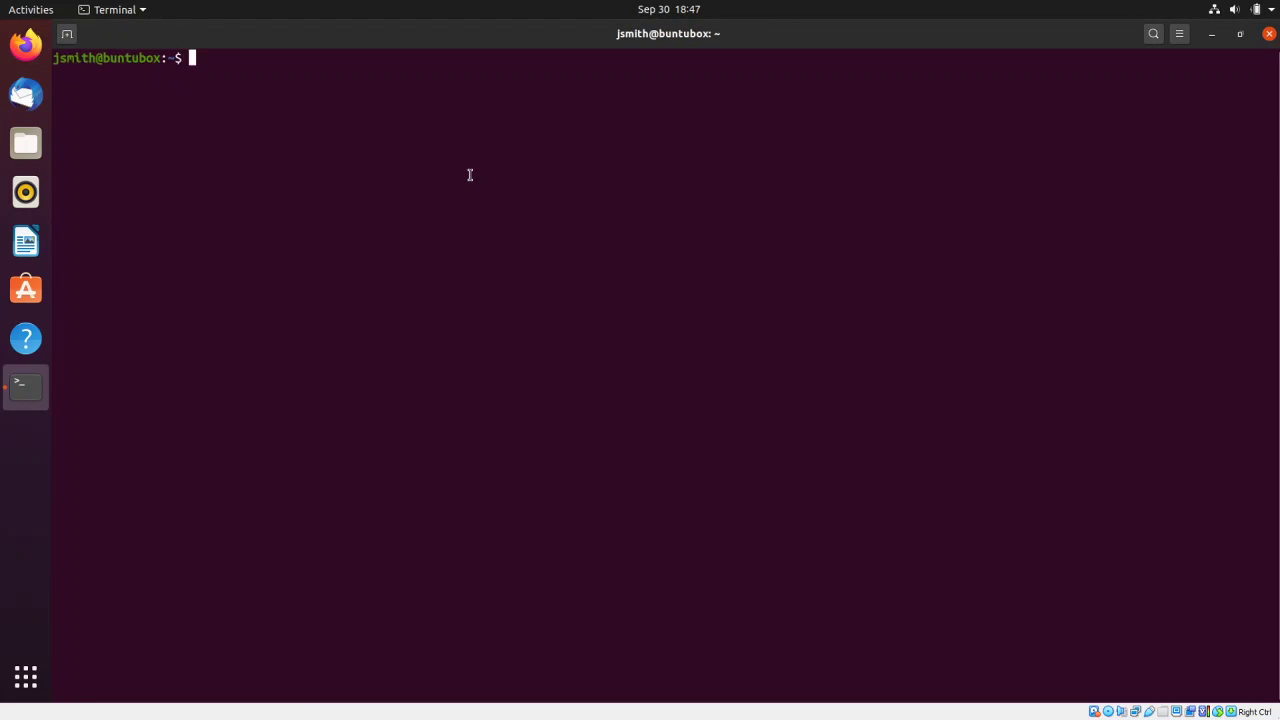
key("Return")
key("Return")
key("Return")
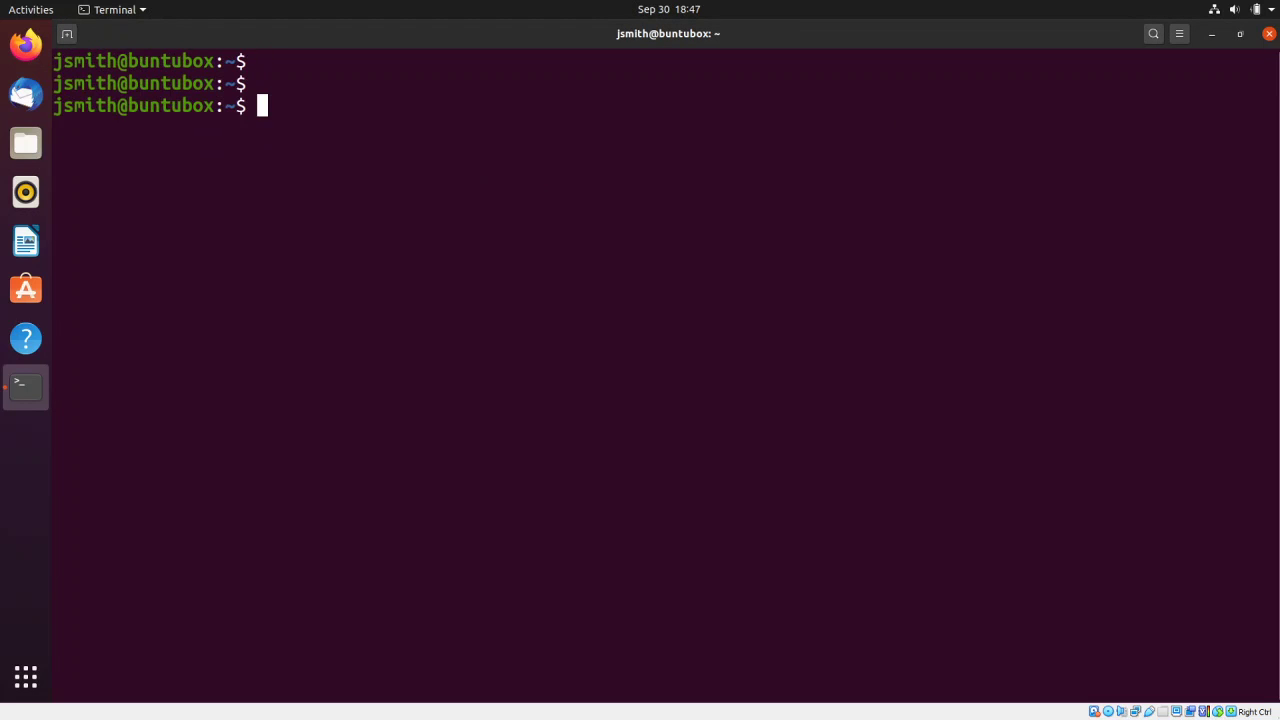
- Run 'sudo apt install -y net-tools', then cancel it when it stalls on the dpkg lock
type("sudo ")
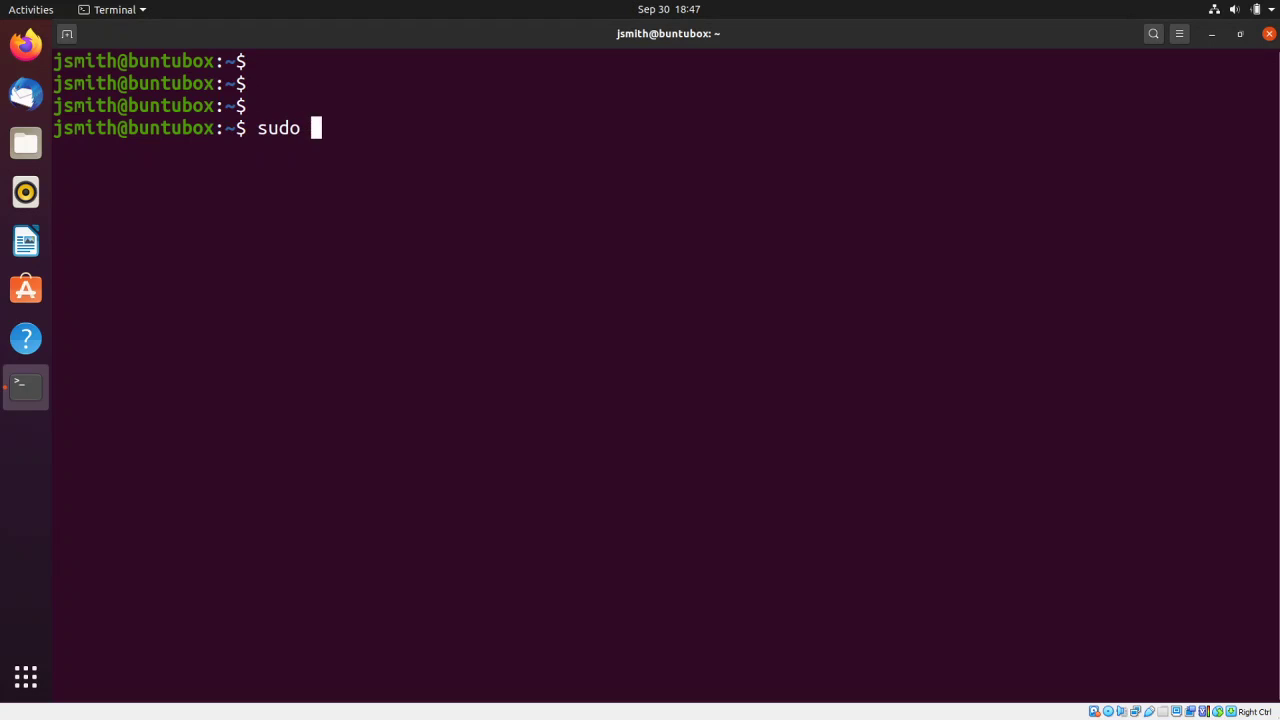
type("apt install ")
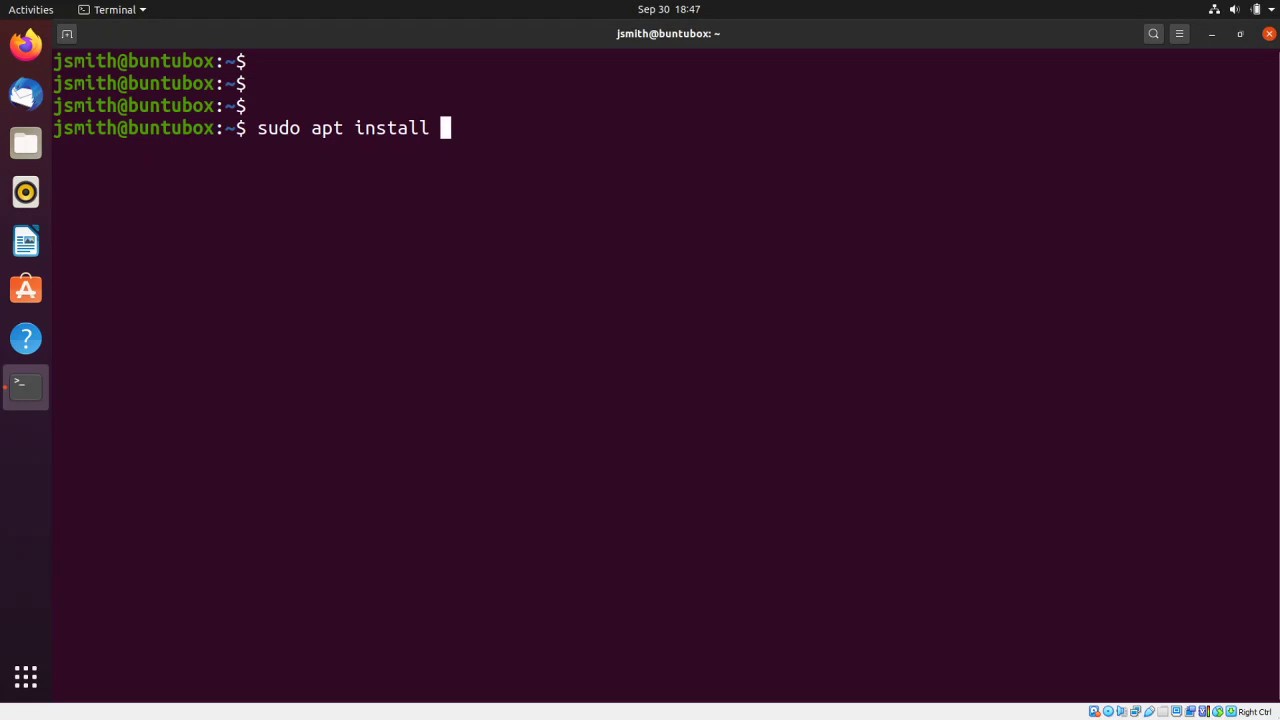
type("-y net-too")
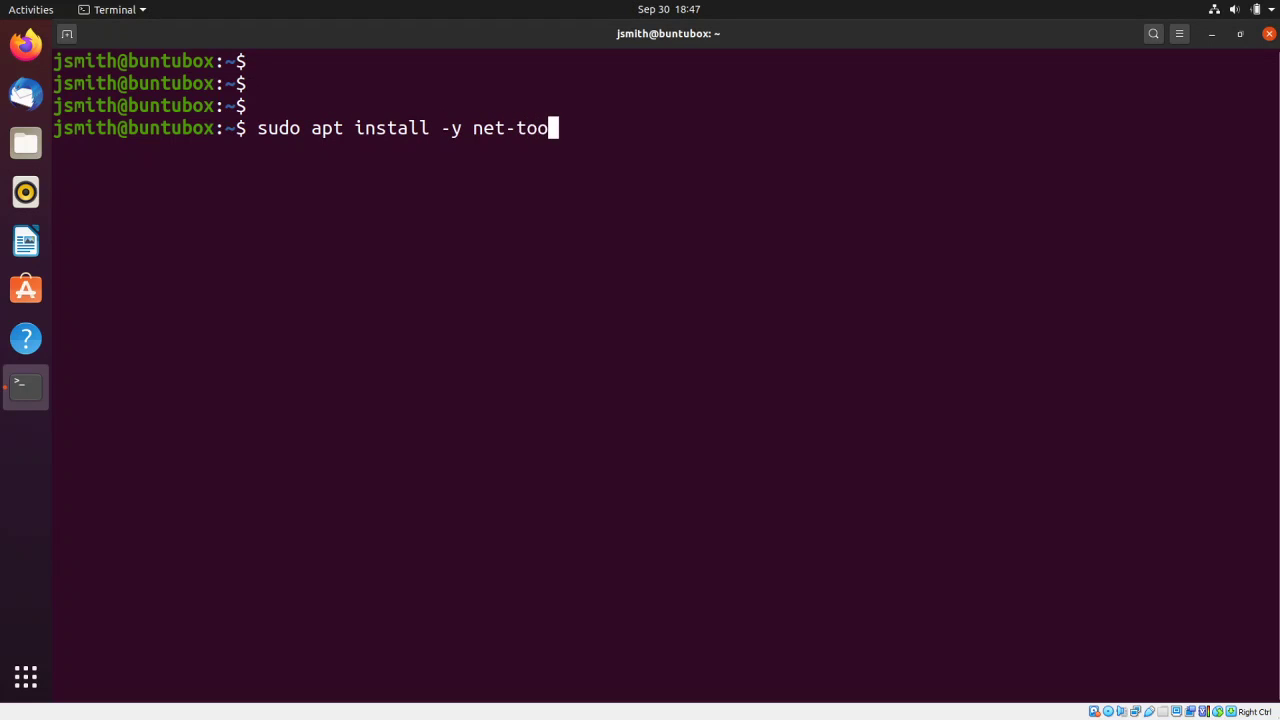
type("ls")
key("Return")
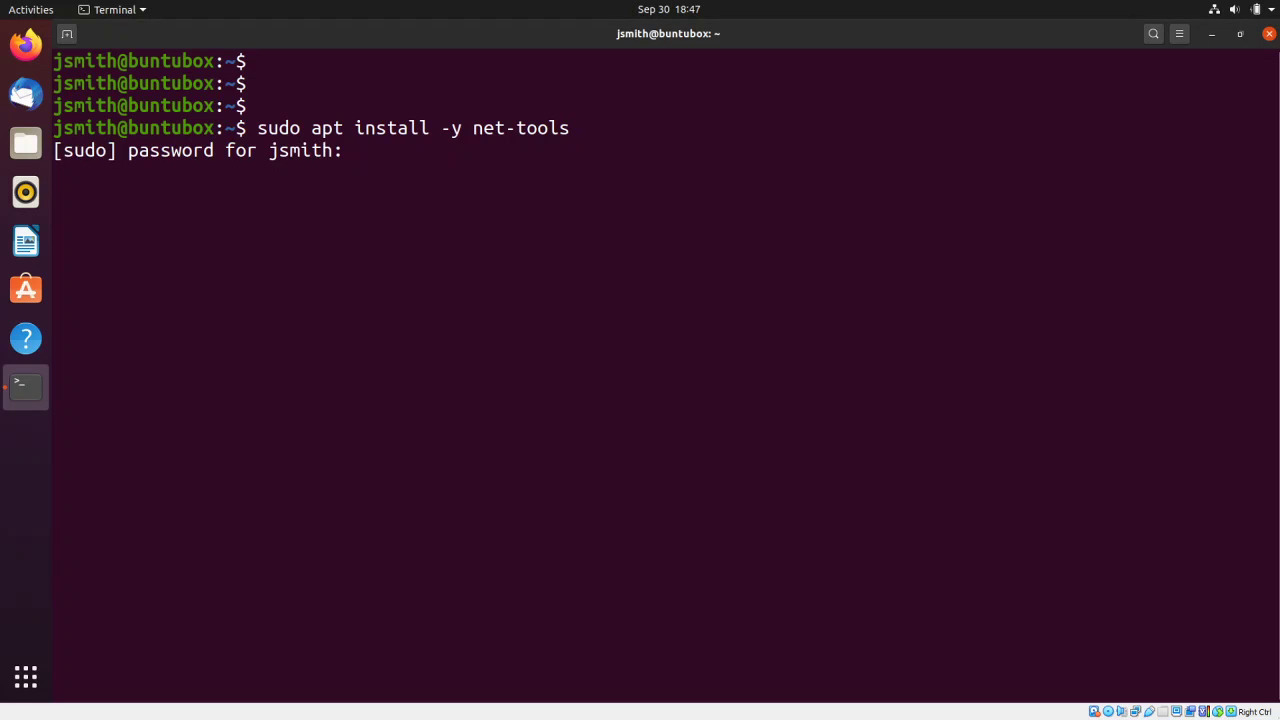
key("Return")
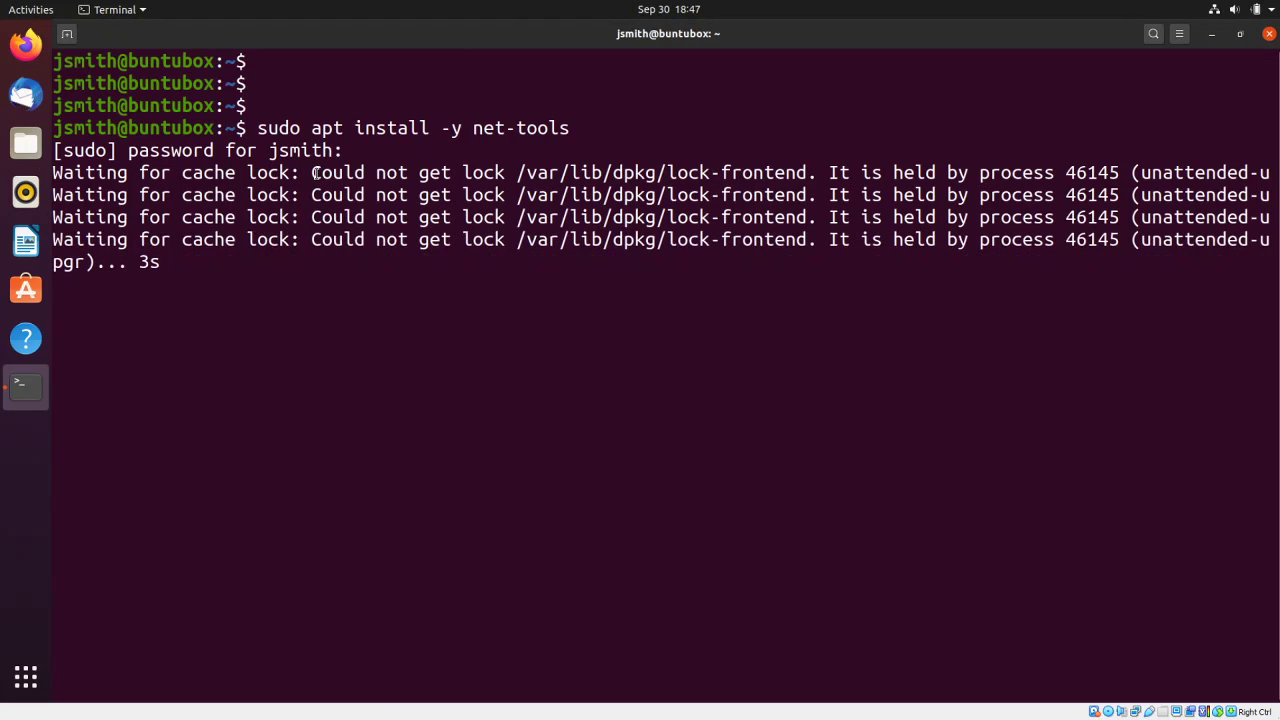
left_click_drag(316, 172, 808, 172)
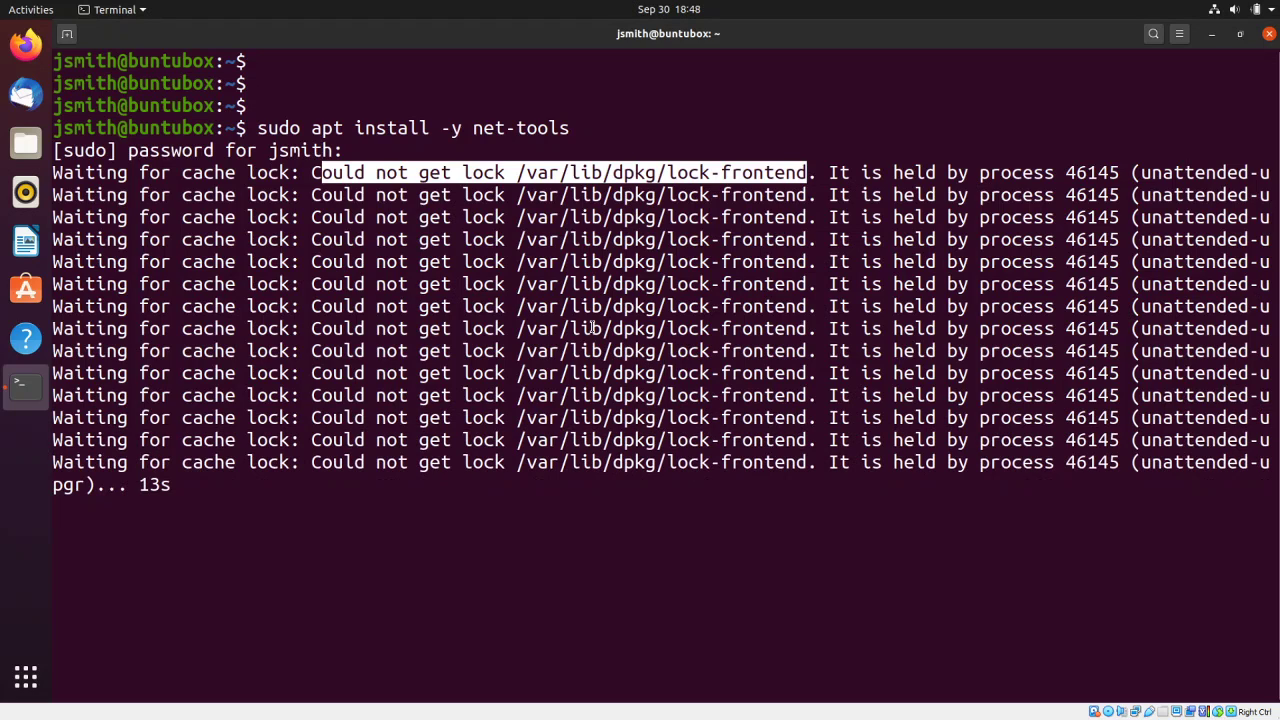
key("ctrl+c")
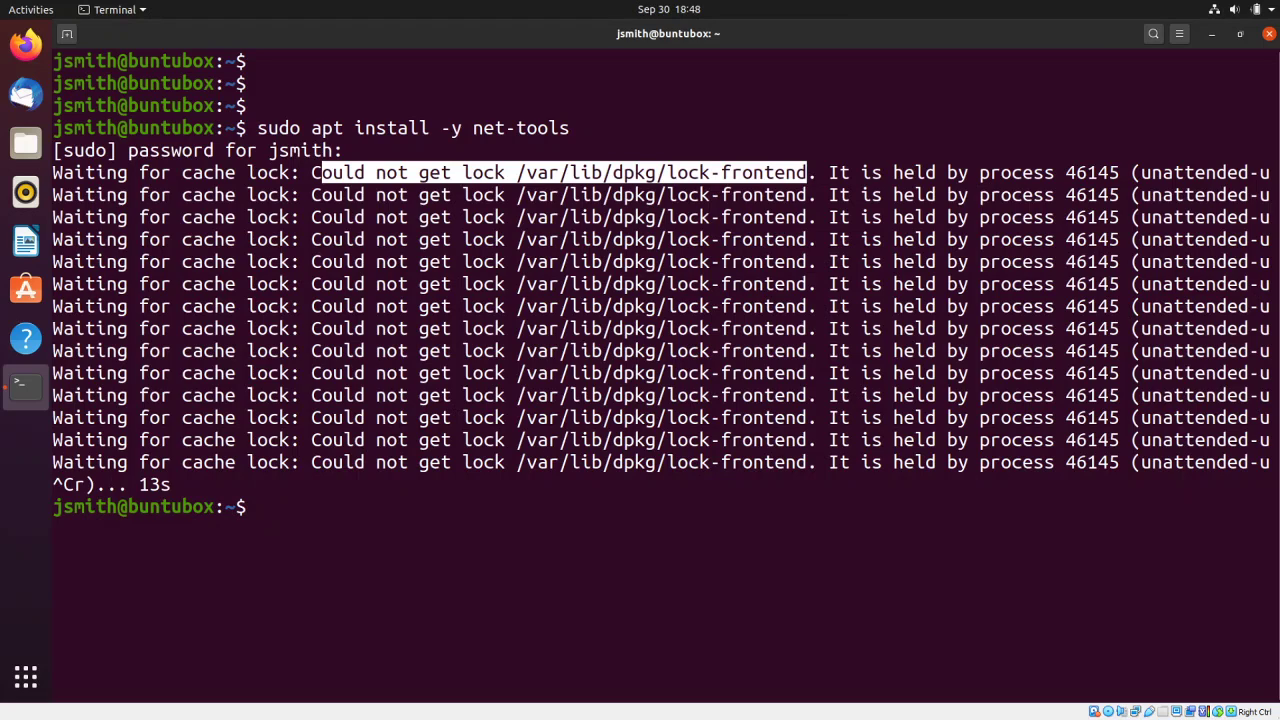
key("Return")
key("Return")
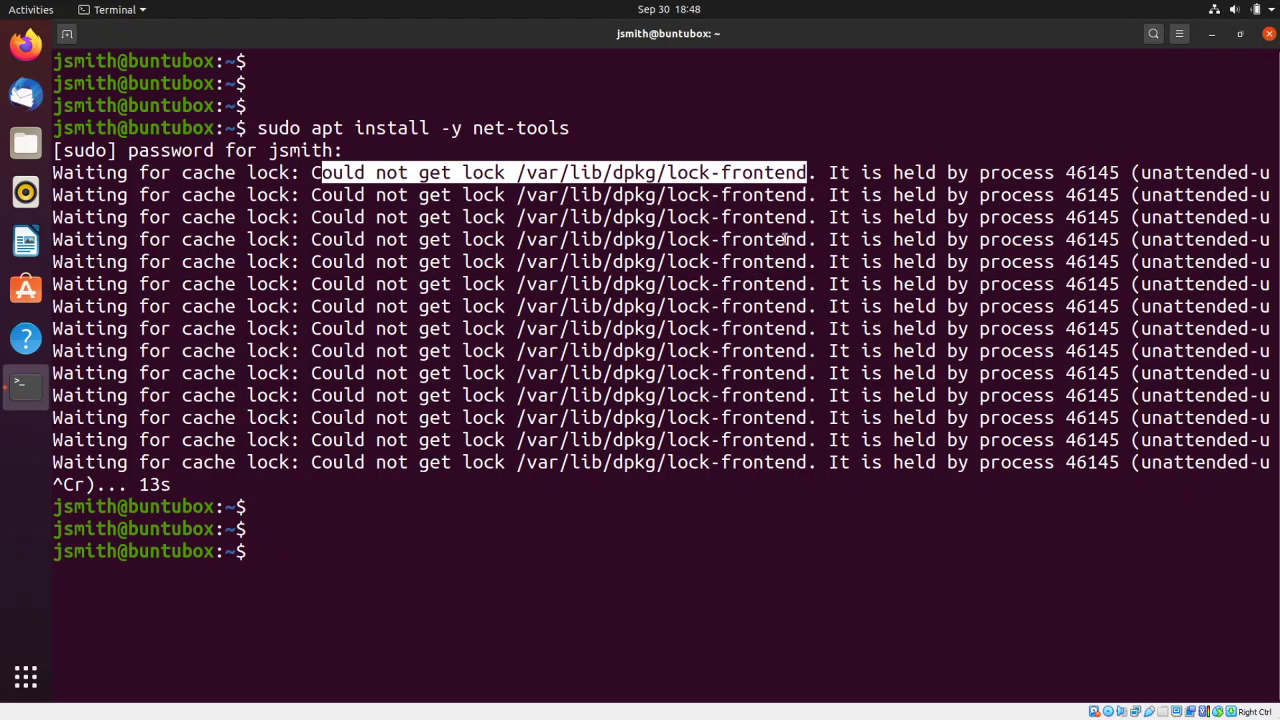
- Find Software Updater by searching 'update', stop its update check, and open Settings…
left_click(1211, 34)
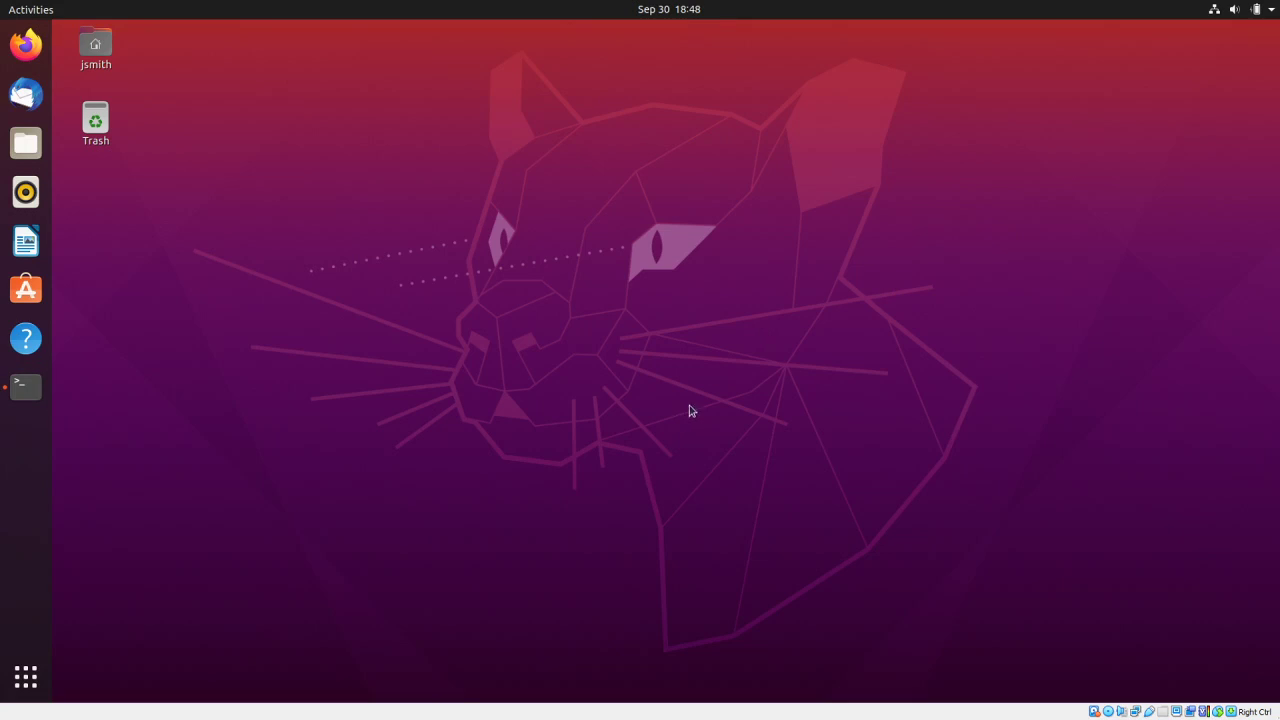
left_click(26, 678)
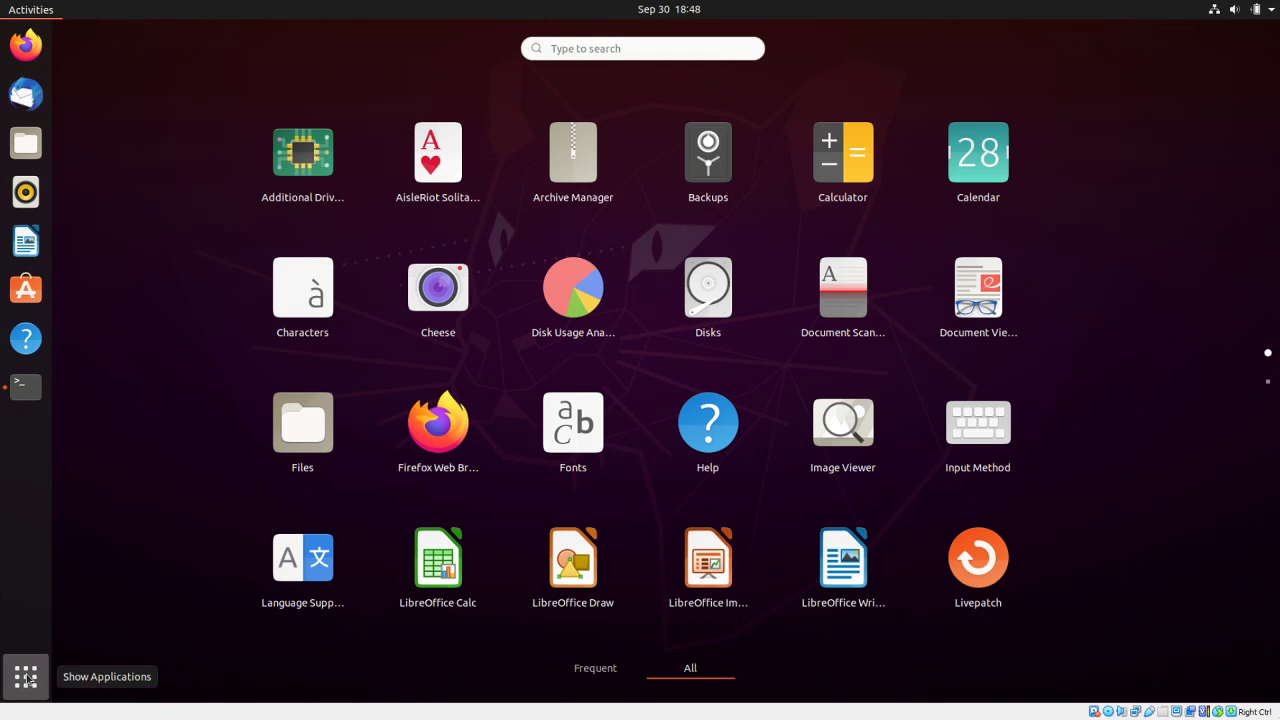
left_click(620, 48)
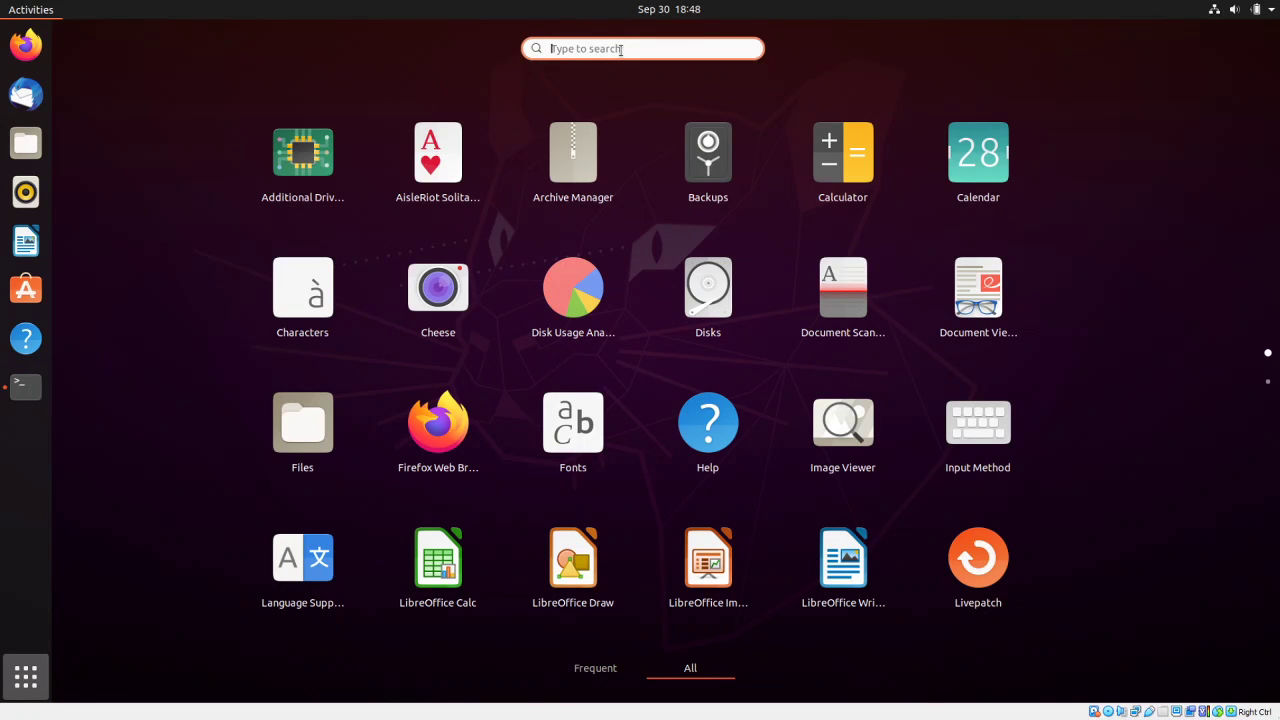
type("update")
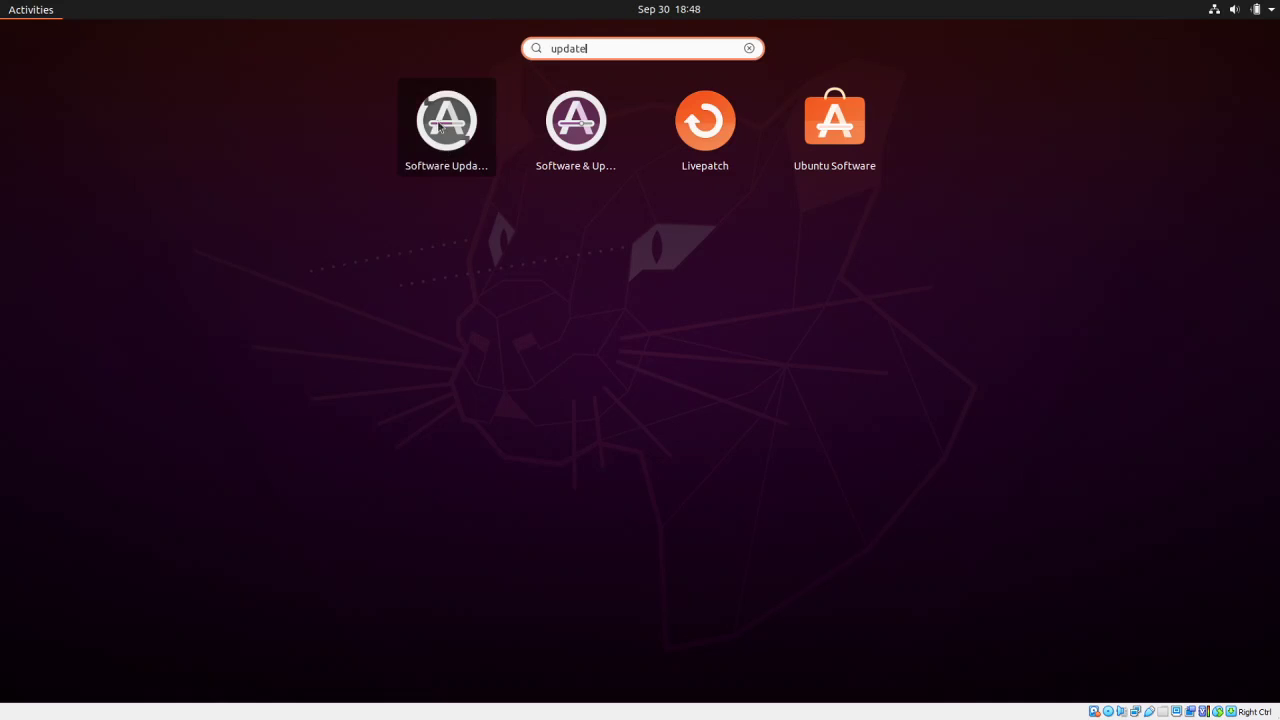
left_click(716, 213)
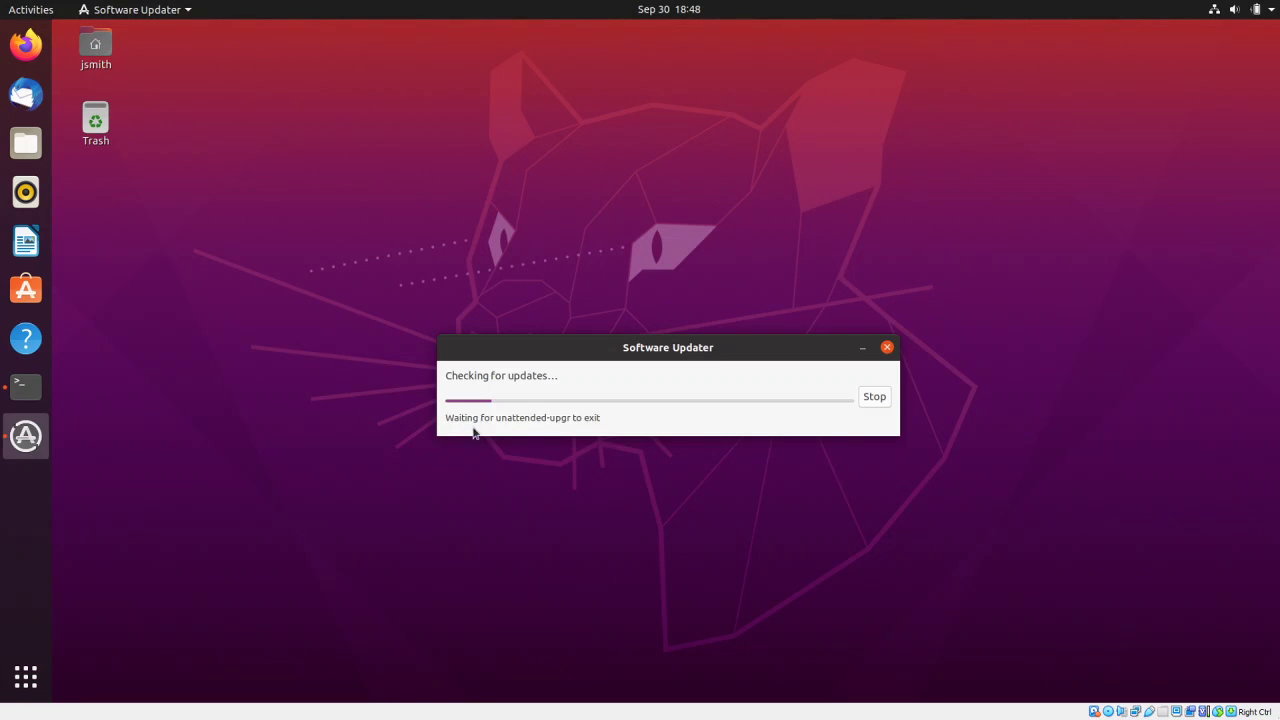
left_click(872, 398)
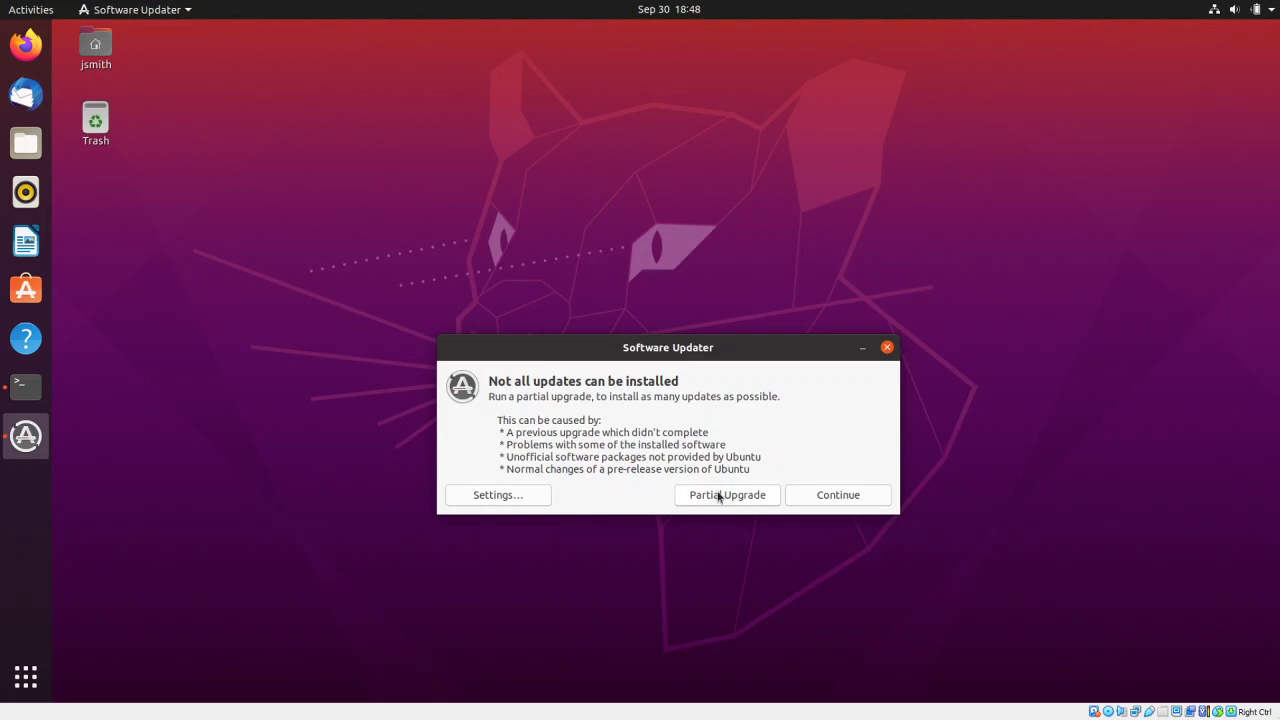
left_click(482, 497)
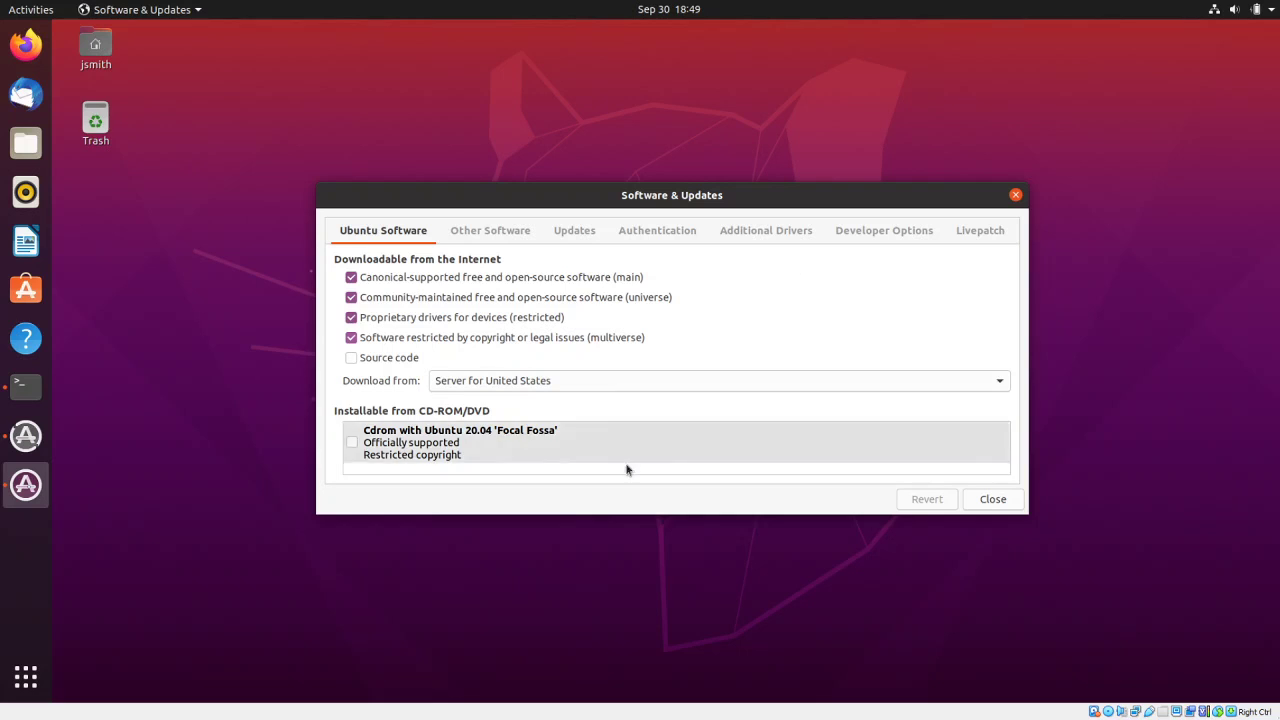
- Set 'Automatically check for updates' to Never, authenticating with the administrator password
left_click(576, 238)
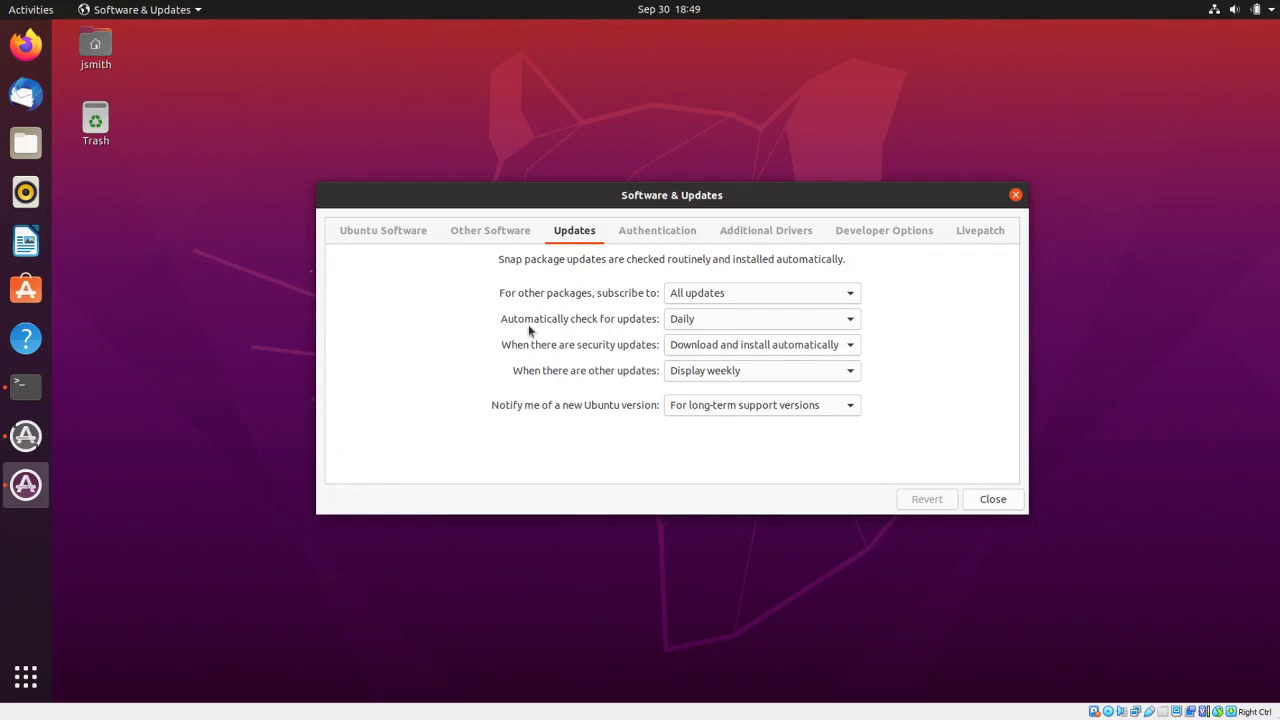
left_click(743, 321)
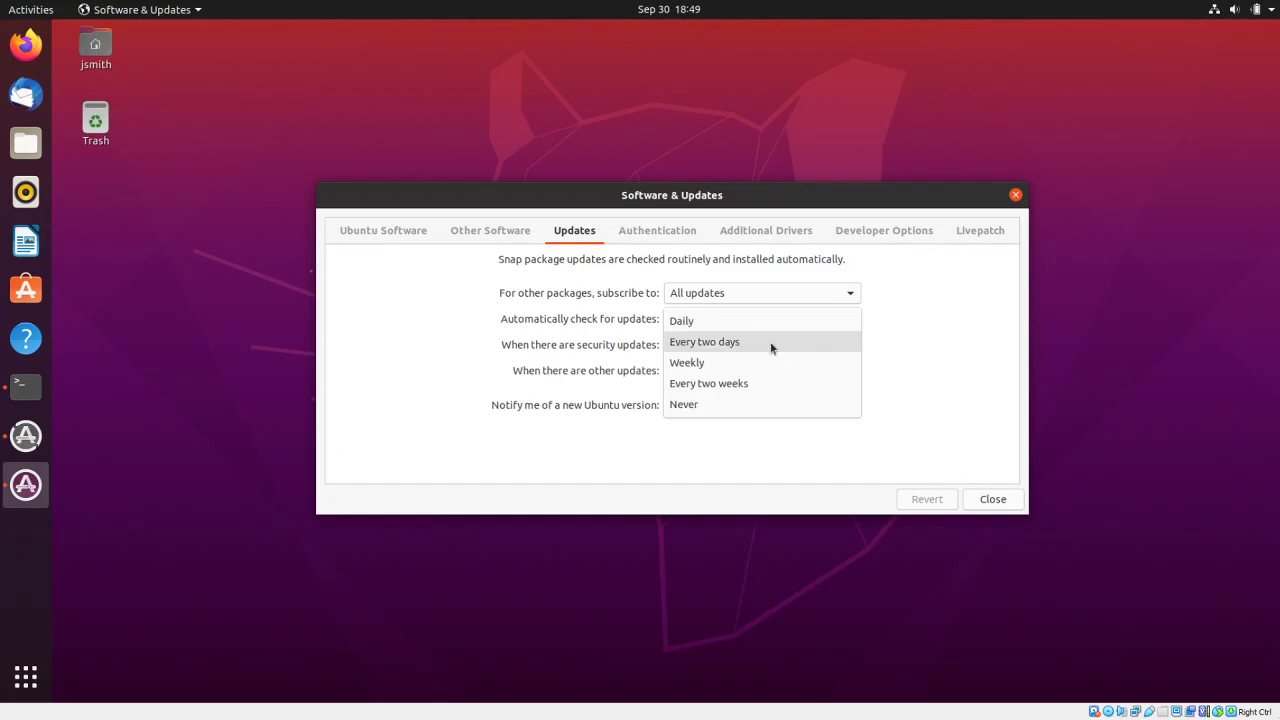
left_click(739, 406)
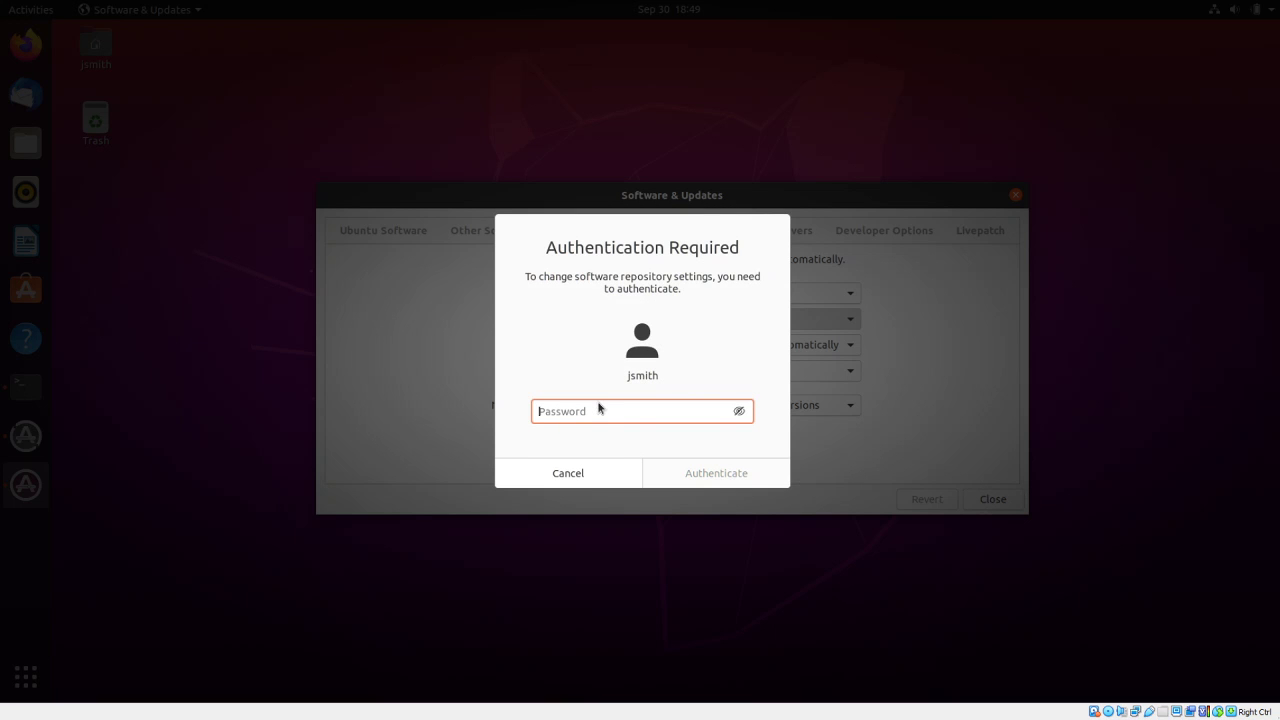
type("********")
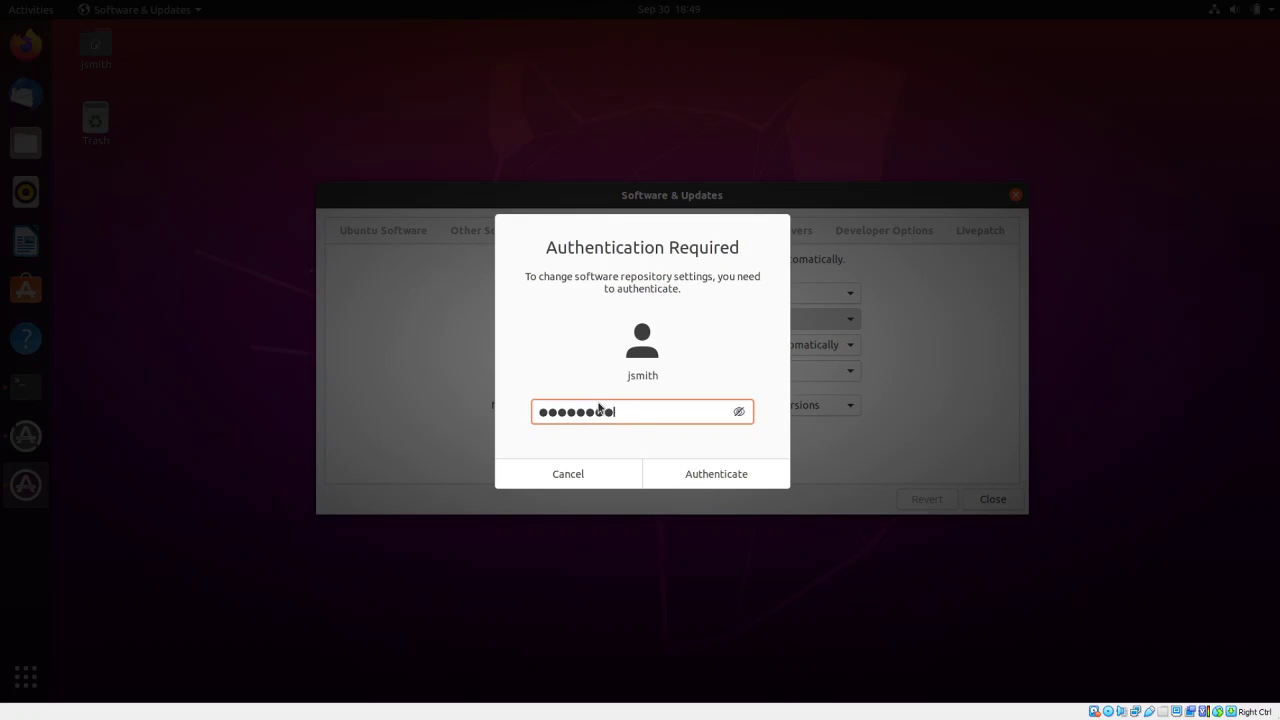
key("Return")
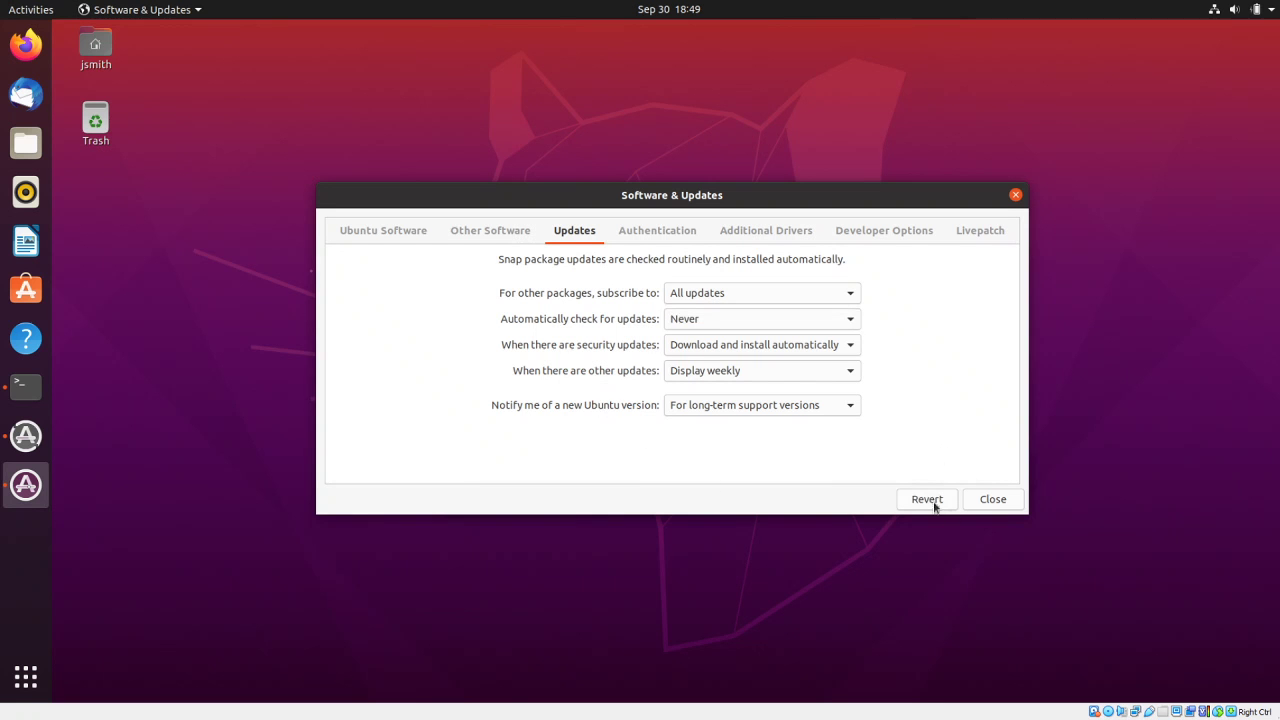
- Close Software & Updates, force quit the frozen Software Updater, and bring Terminal back
left_click(997, 498)
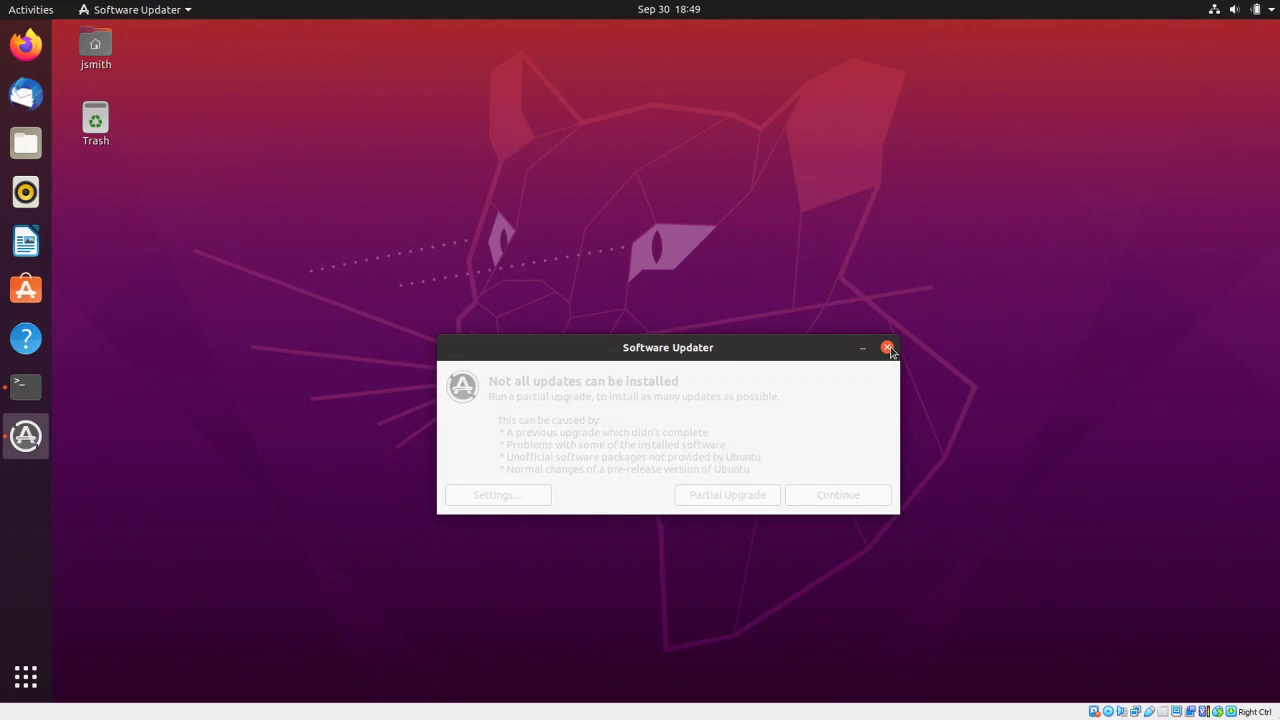
left_click(887, 348)
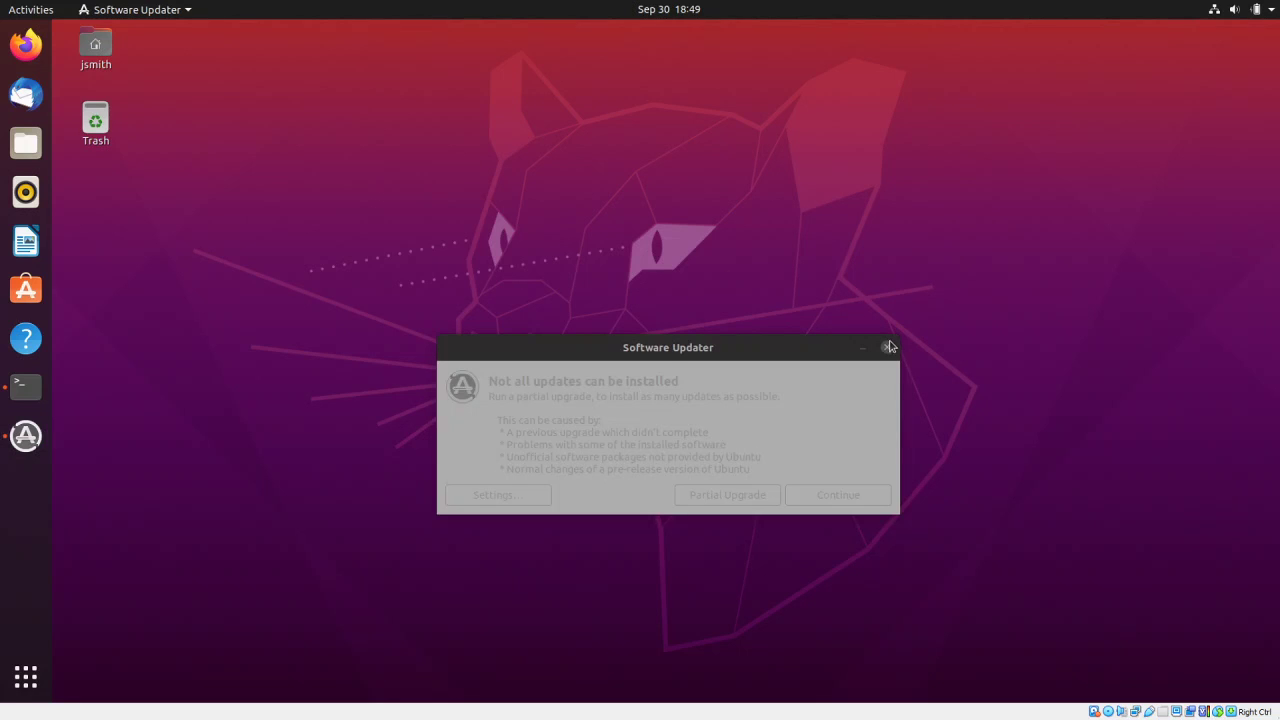
left_click(578, 473)
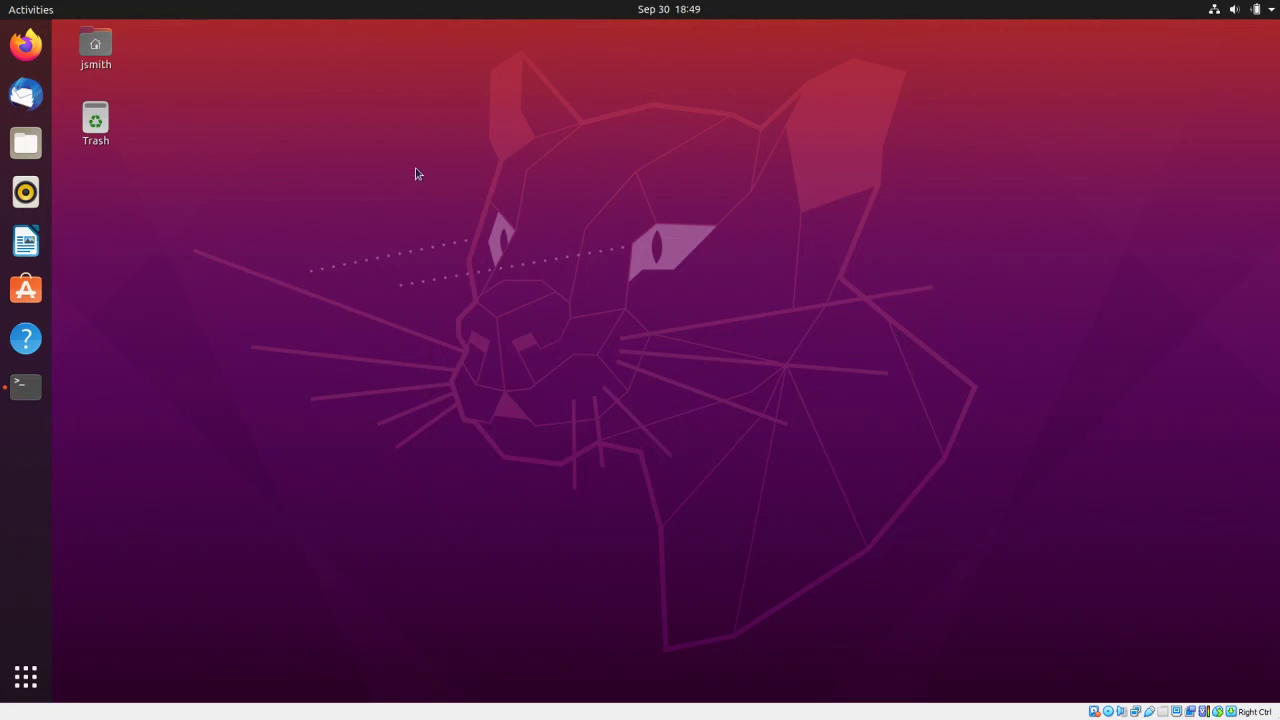
left_click(26, 386)
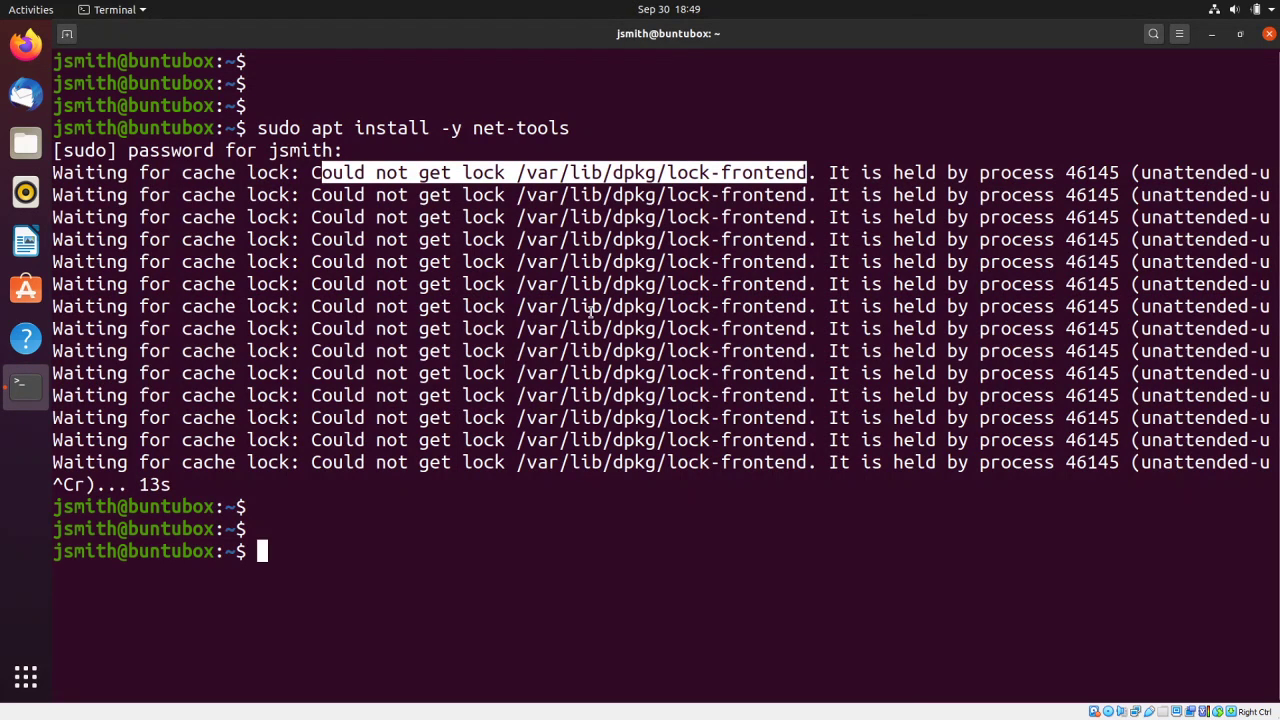
- Clear the terminal, change to /etc/apt, and list its contents with ls -l
key("ctrl+l")
key("Return")
key("Return")
key("Return")
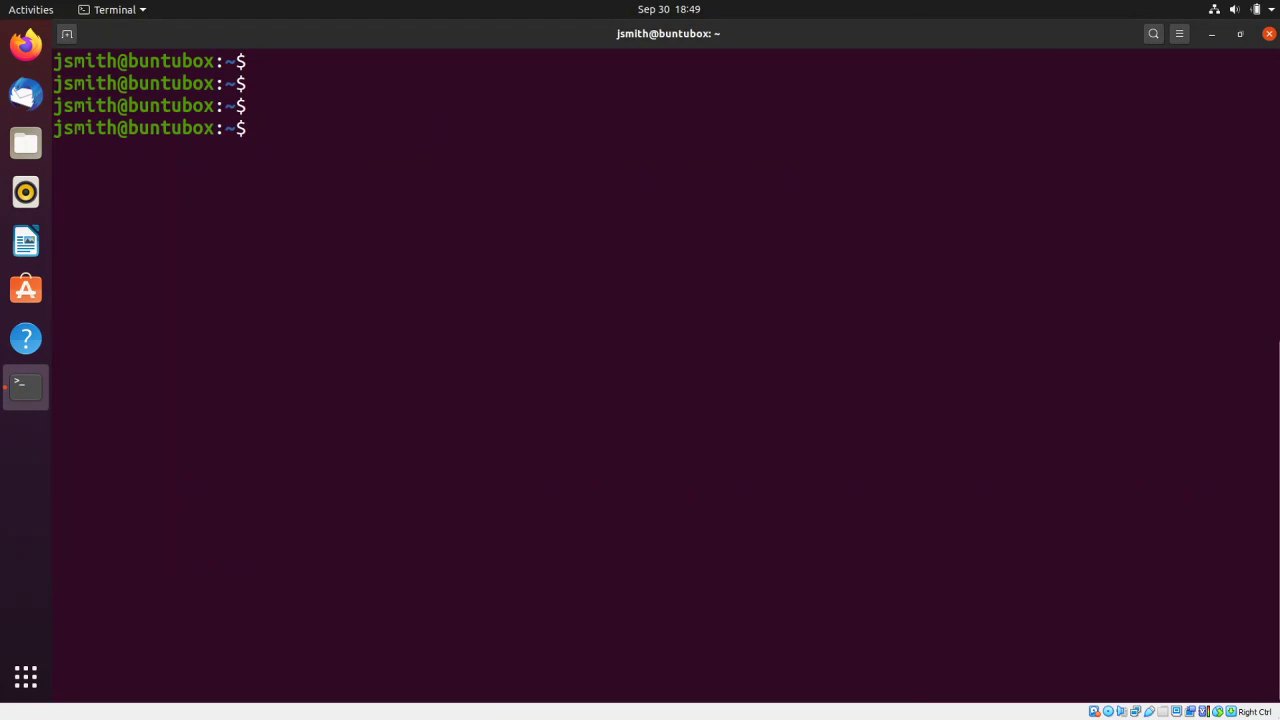
type("cd /etc/apt/")
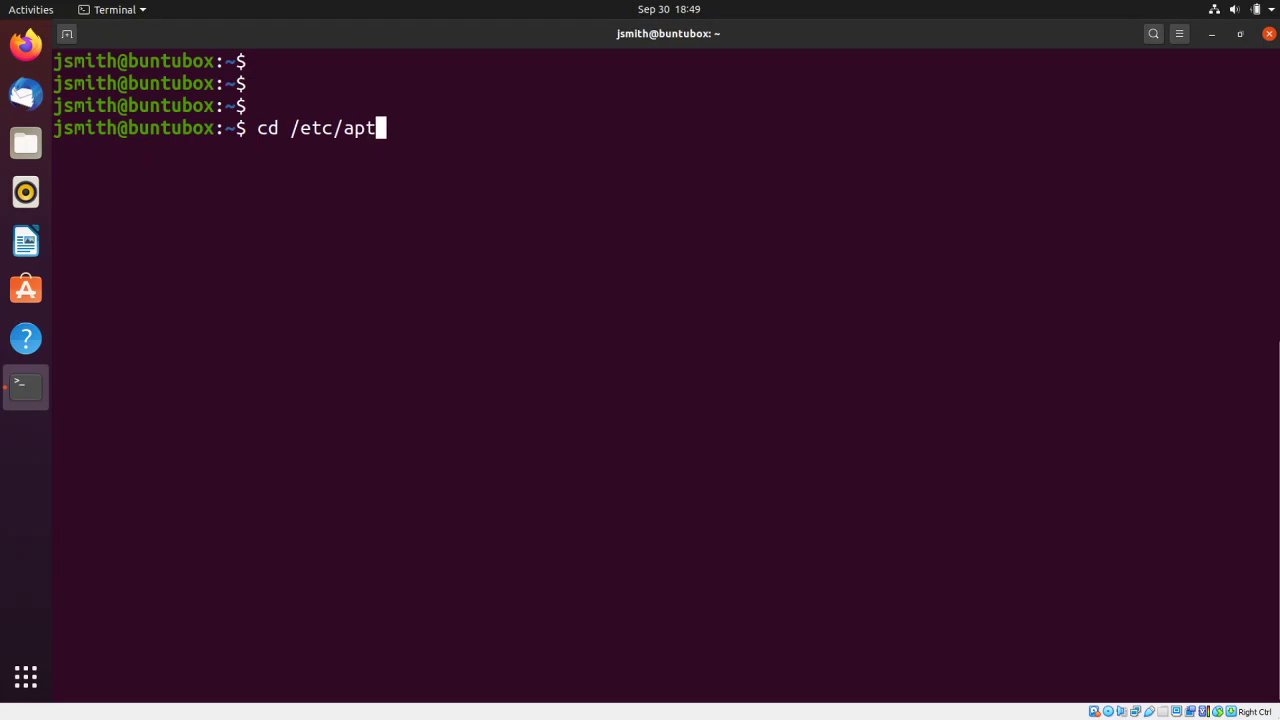
key("Return")
key("Return")
key("Return")
type("ls -l")
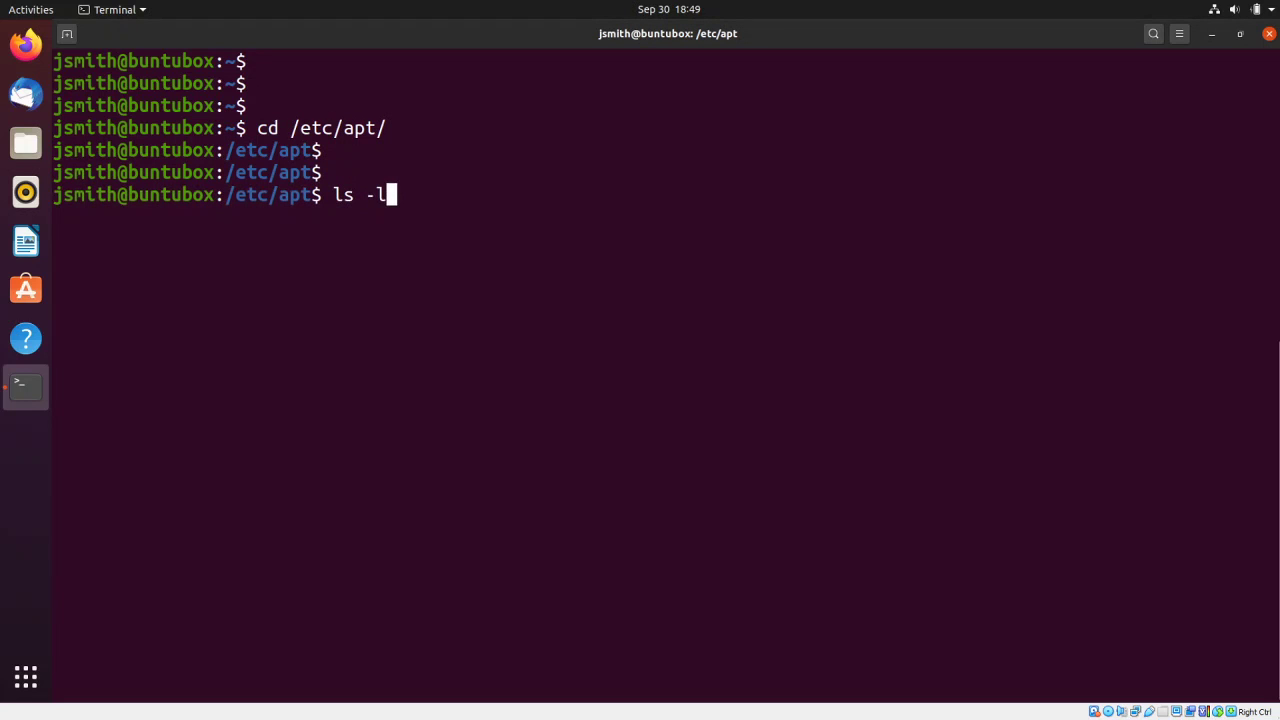
key("Return")
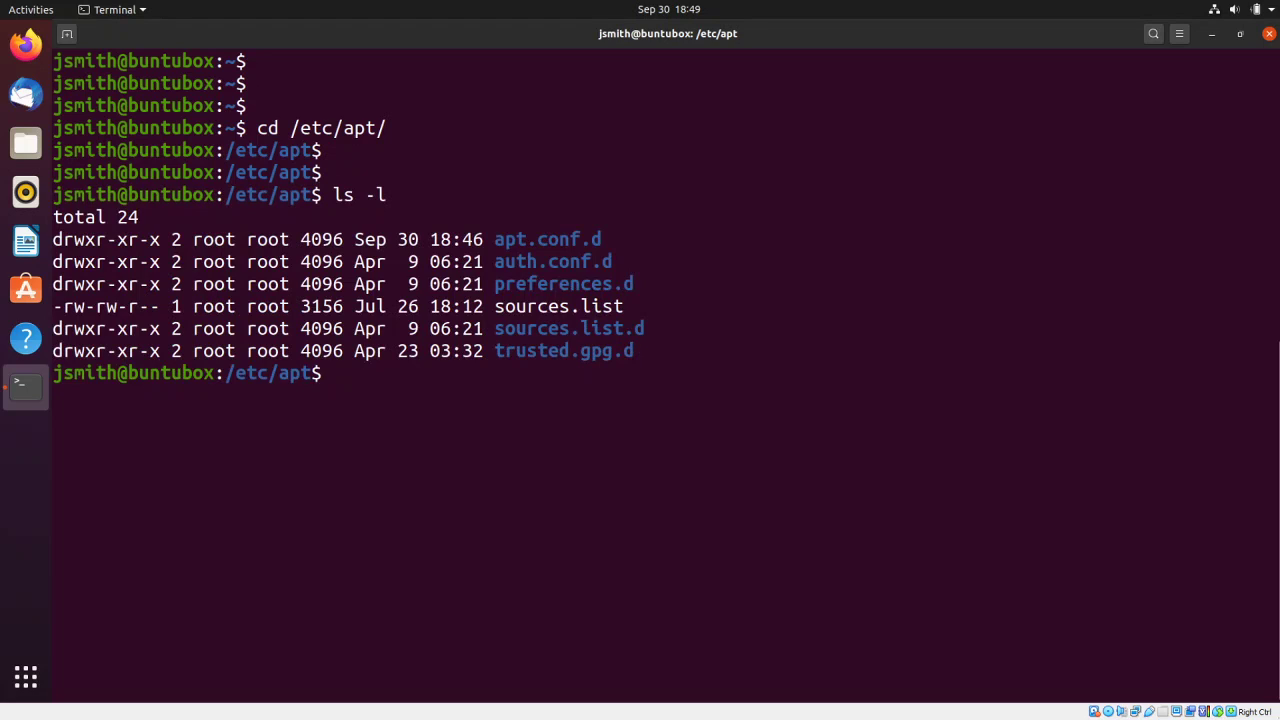
key("Return")
key("Return")
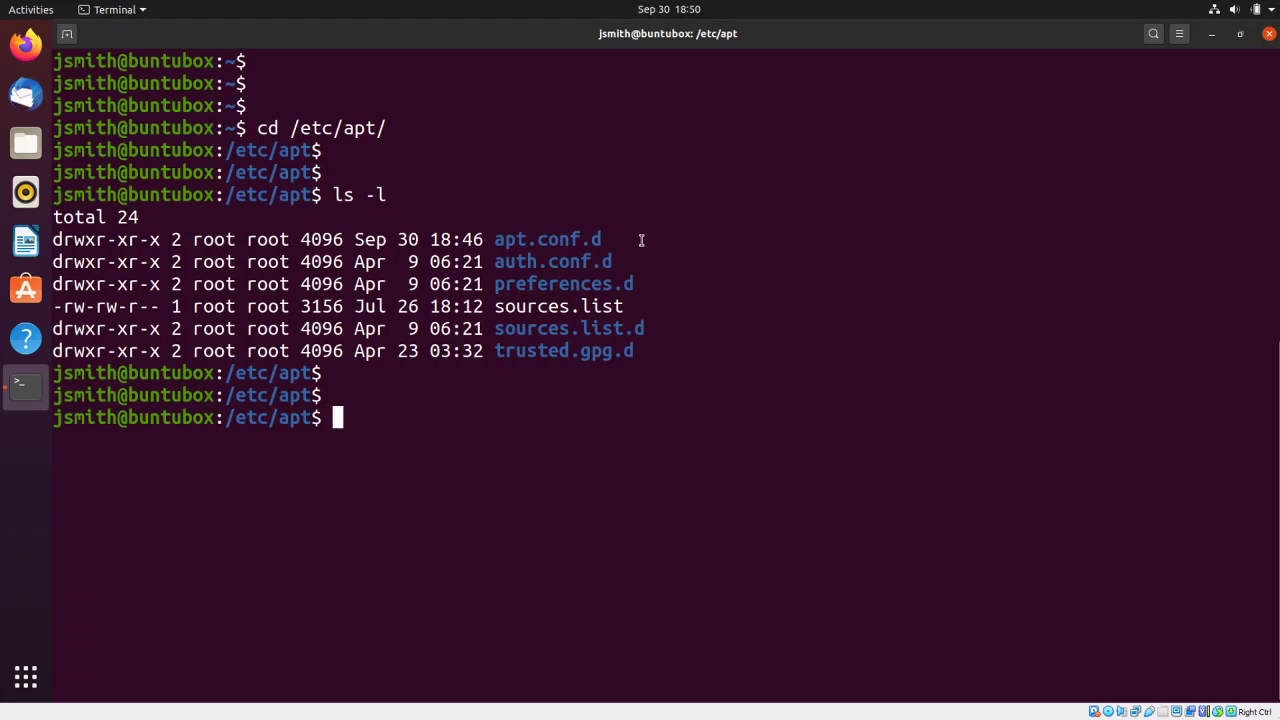
- Move into apt.conf.d and list its files with ls -l
type("cd ap")
key("Tab")
key("Return")
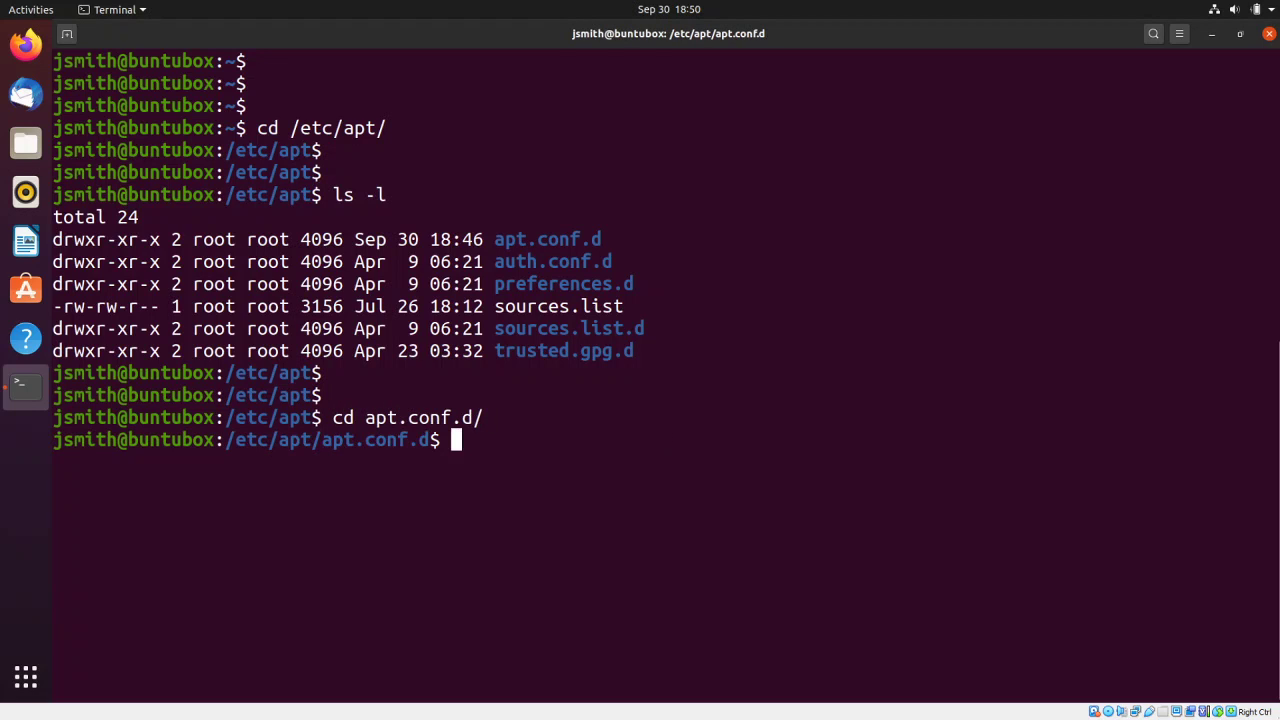
key("Return")
key("Return")
type("ls -l")
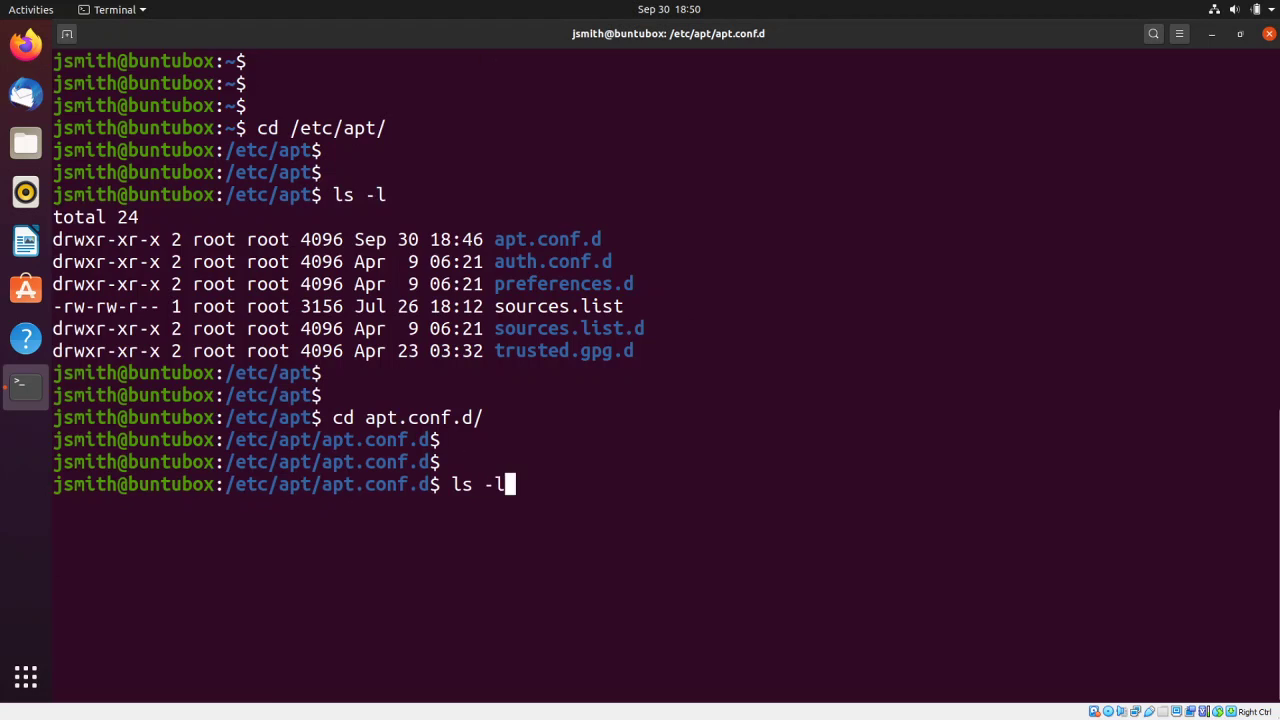
key("Return")
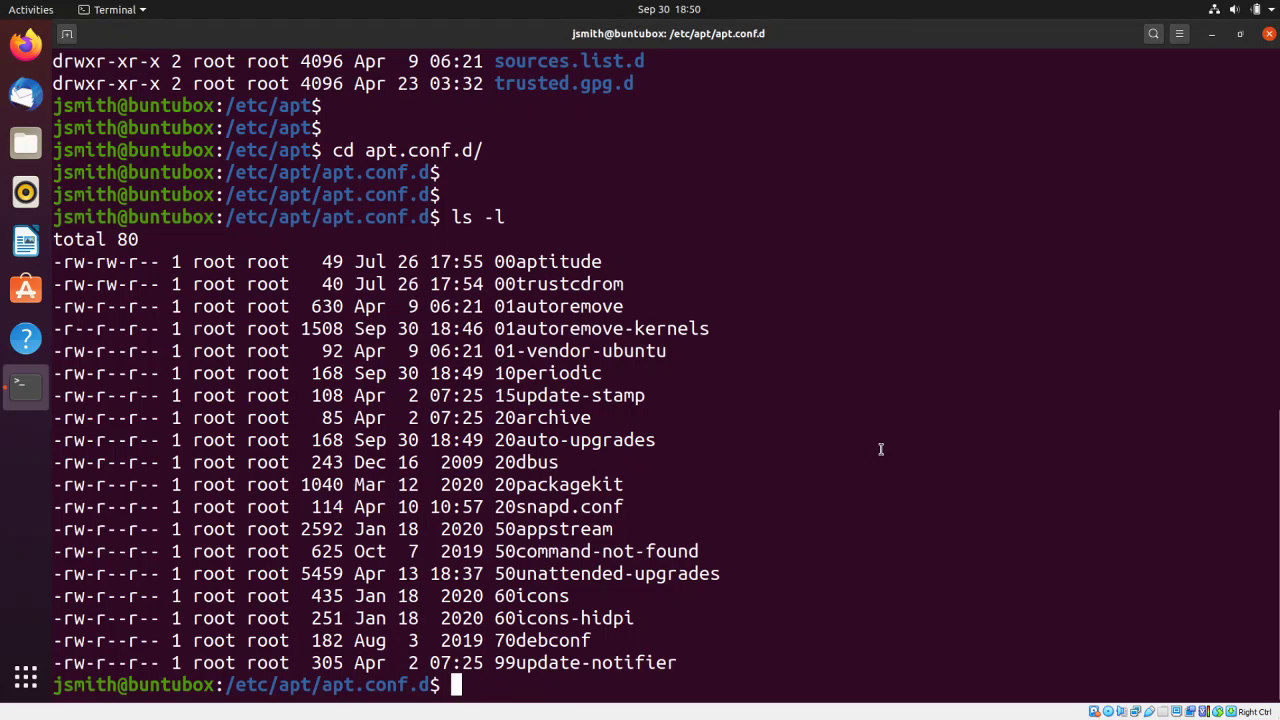
- Enter the command 'sudo vi 20auto-upgrades' at the prompt
type("sudo v")
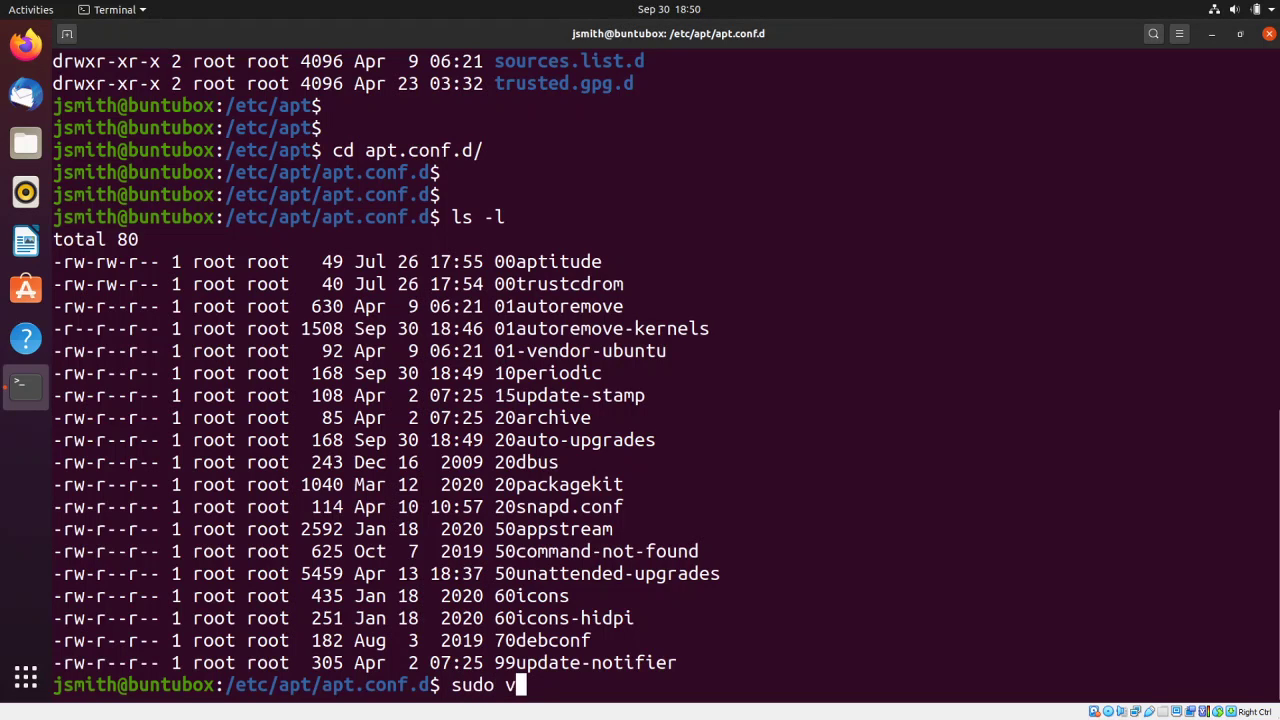
type("i 20au")
key("Tab")
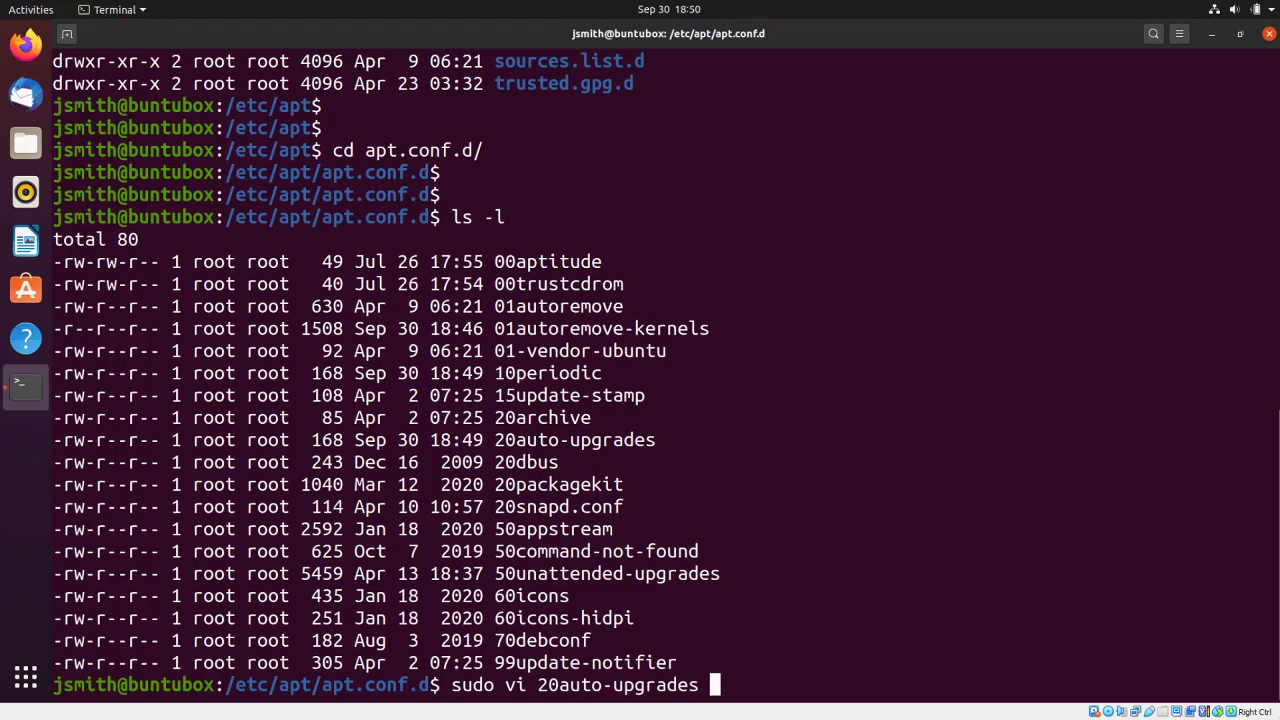
- Change Update-Package-Lists and Unattended-Upgrade from "1" to "0" in vi and save with :wq
key("Return")
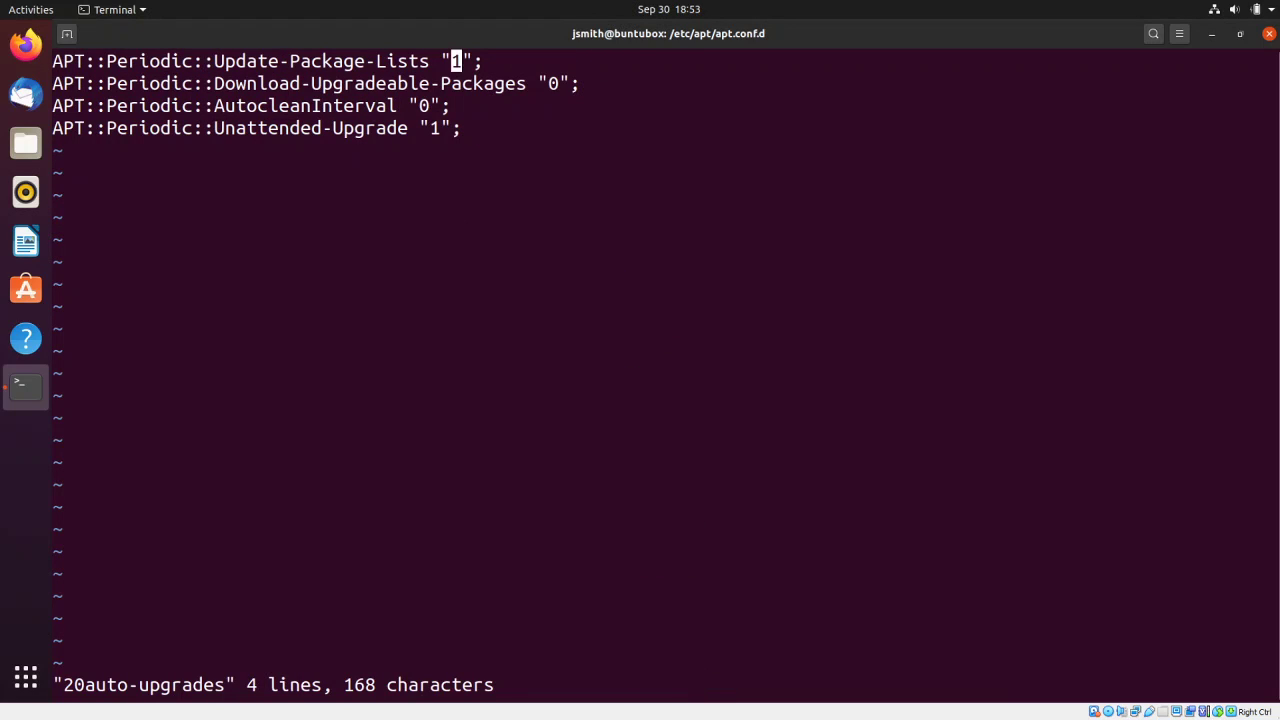
type("xi0")
key("j")
key("j")
key("j")
key("h")
key("x")
type("i0")
key("Escape")
type(":wq")
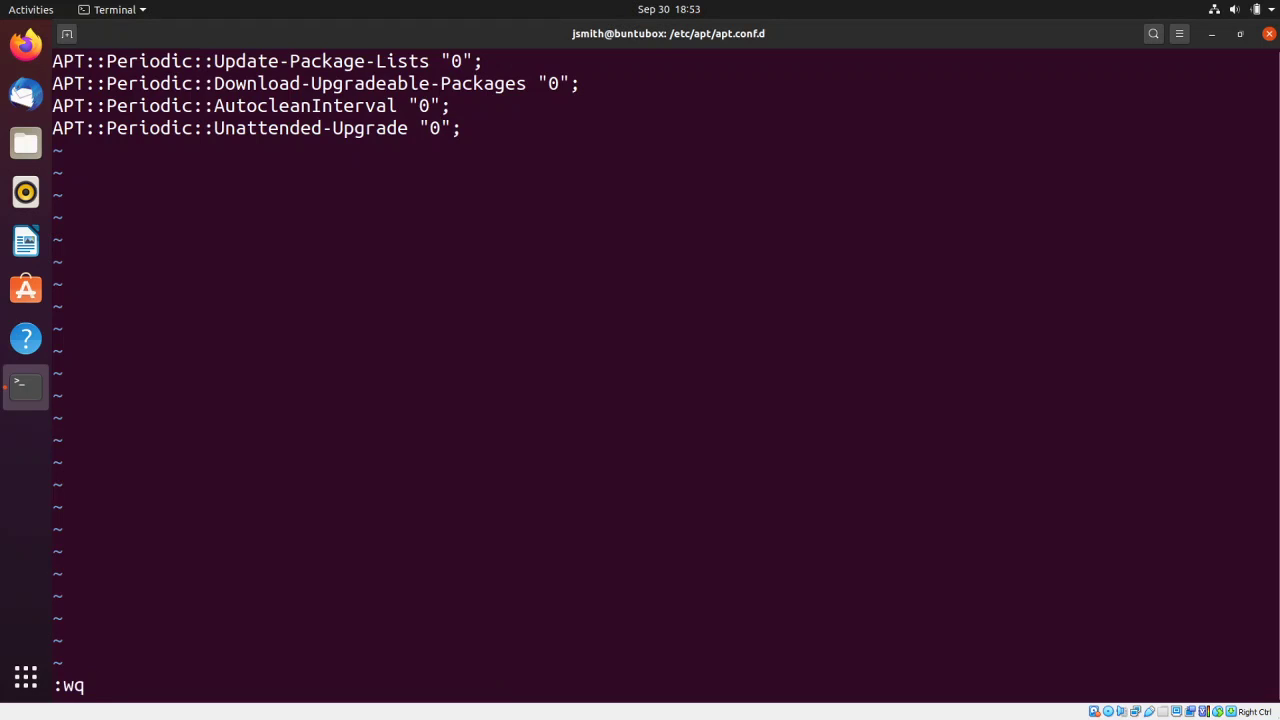
key("Return")
key("Return")
key("Return")
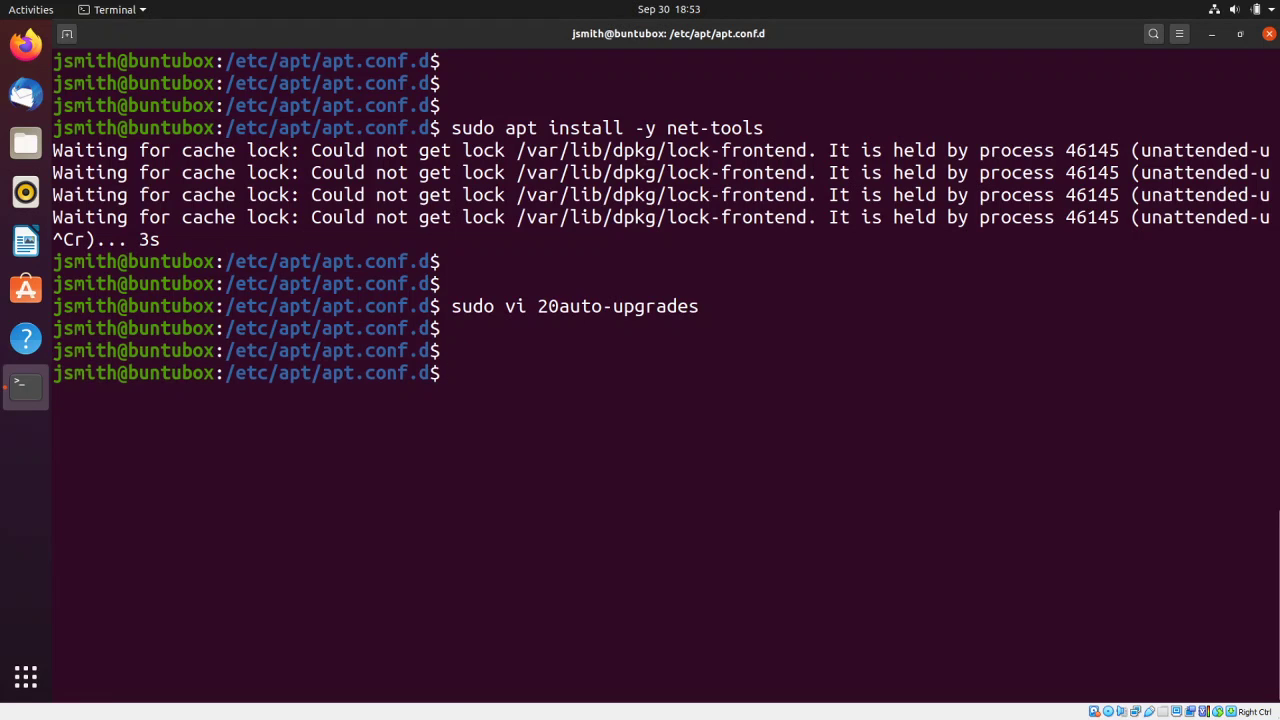
- Run 'sudo reboot' to restart the system
type("sduo")
key("BackSpace")
key("BackSpace")
key("BackSpace")
key("BackSpace")
type("su8")
key("BackSpace")
key("BackSpace")
type("d")
type("do reboot")
key("Return")
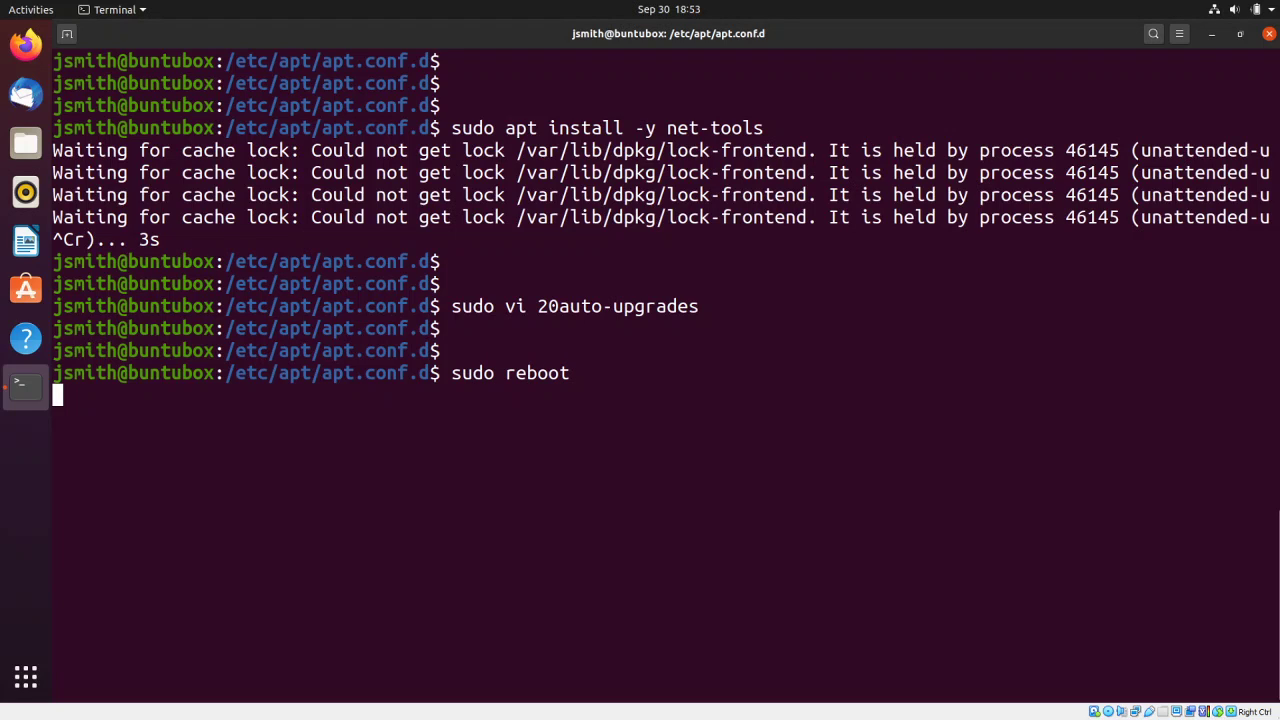